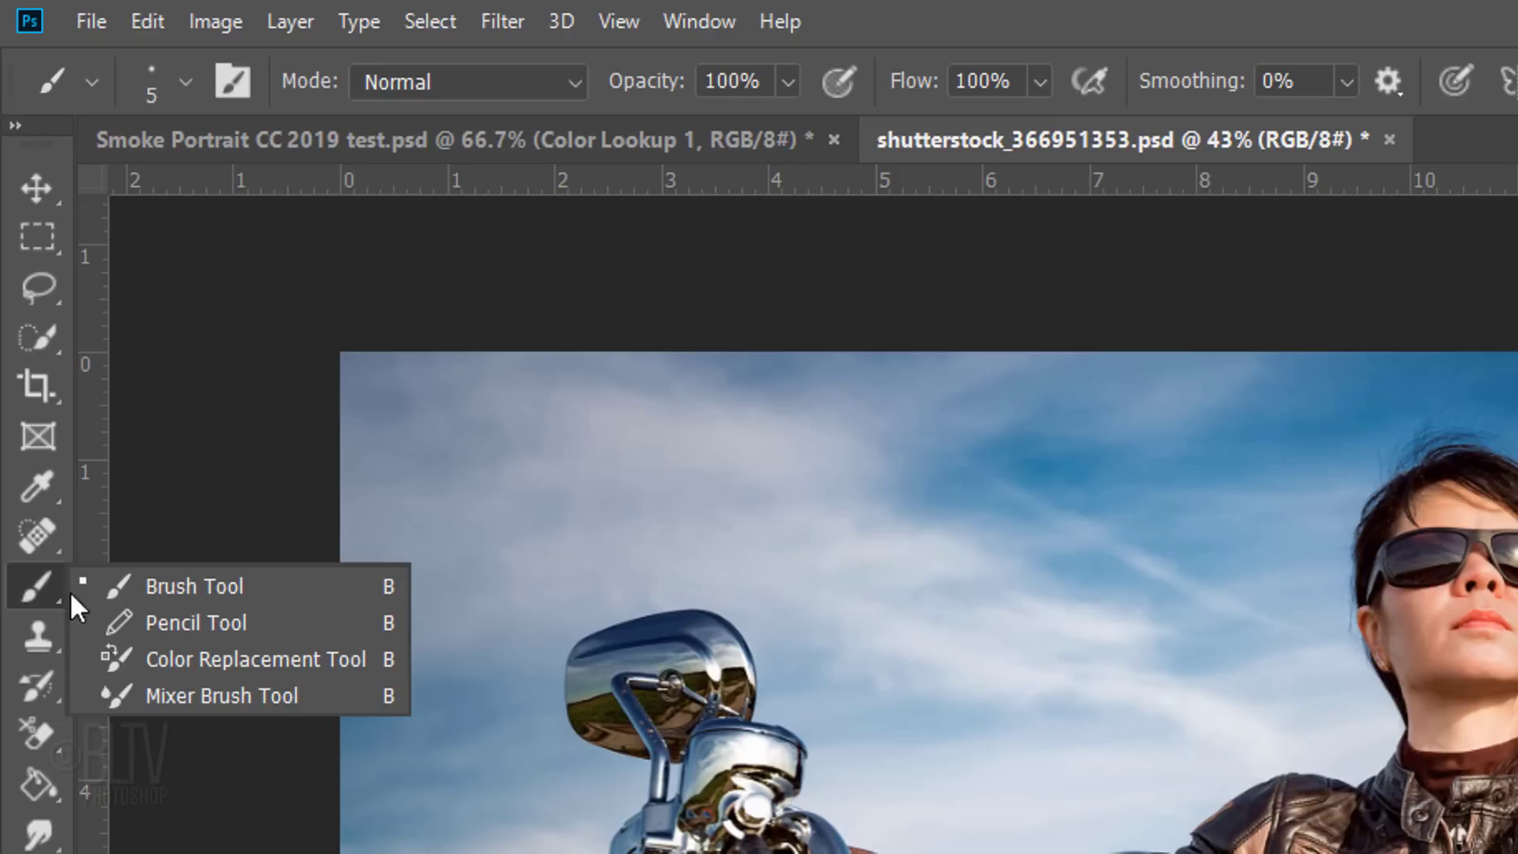
Step: Import the smoke brush .abr file into the Brush tool's presets
{"action": "left_click", "coordinate": [209, 596]}
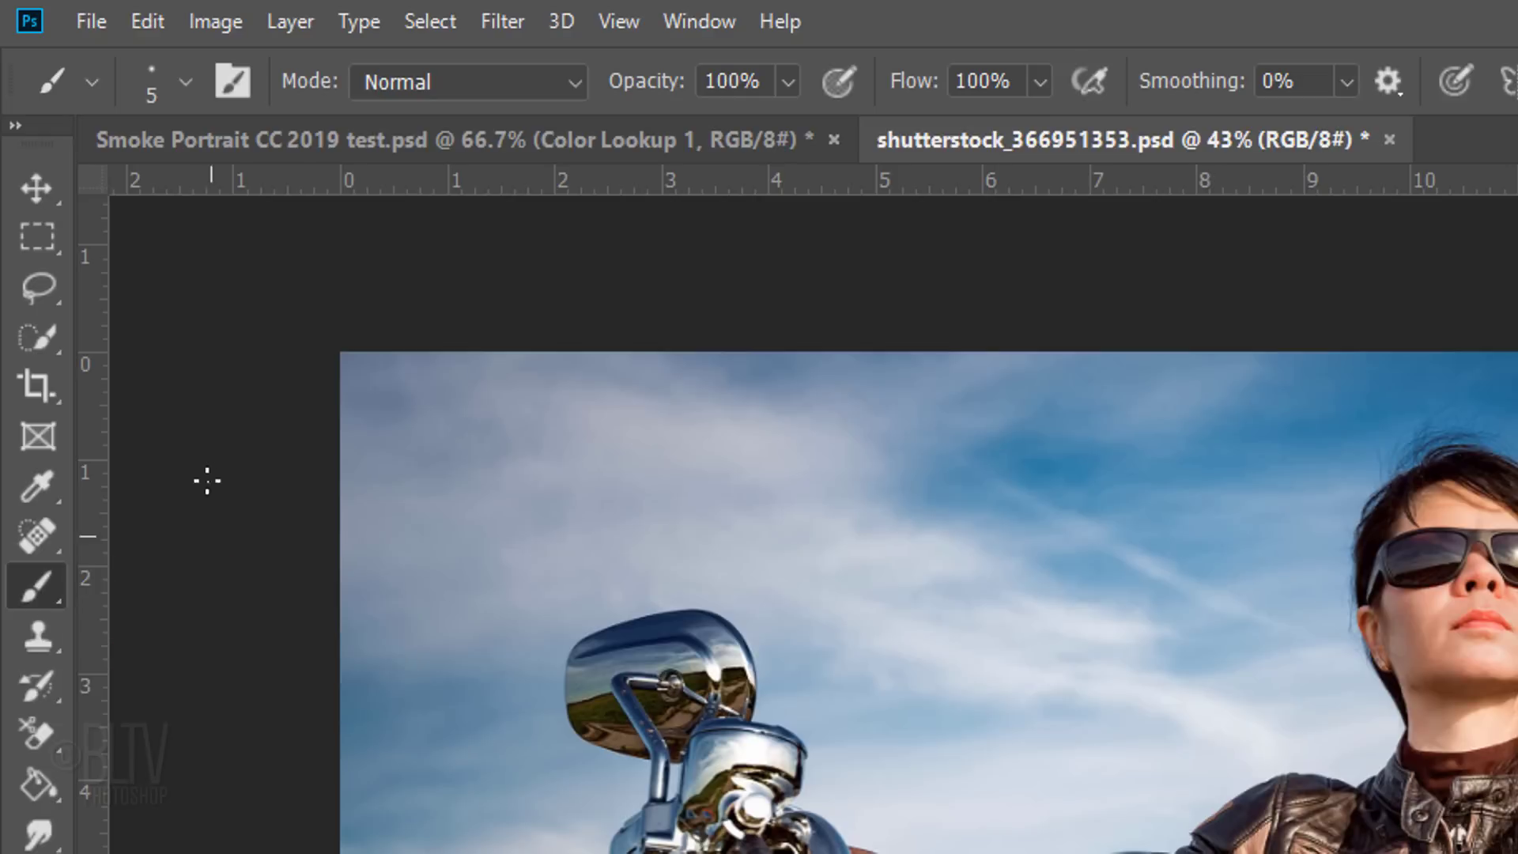
{"action": "left_click", "coordinate": [184, 79]}
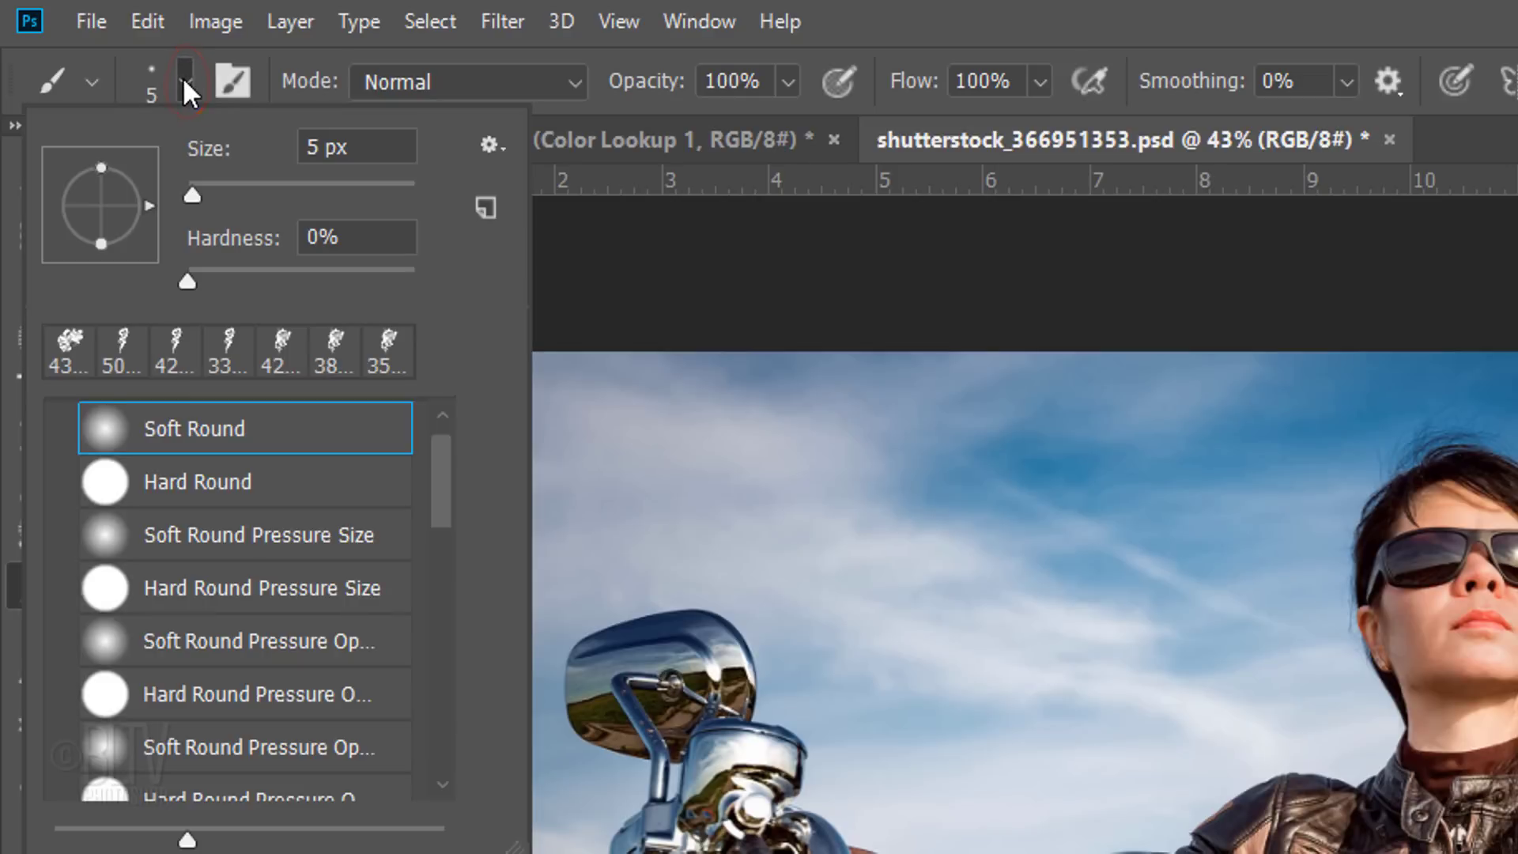
{"action": "left_click", "coordinate": [492, 145]}
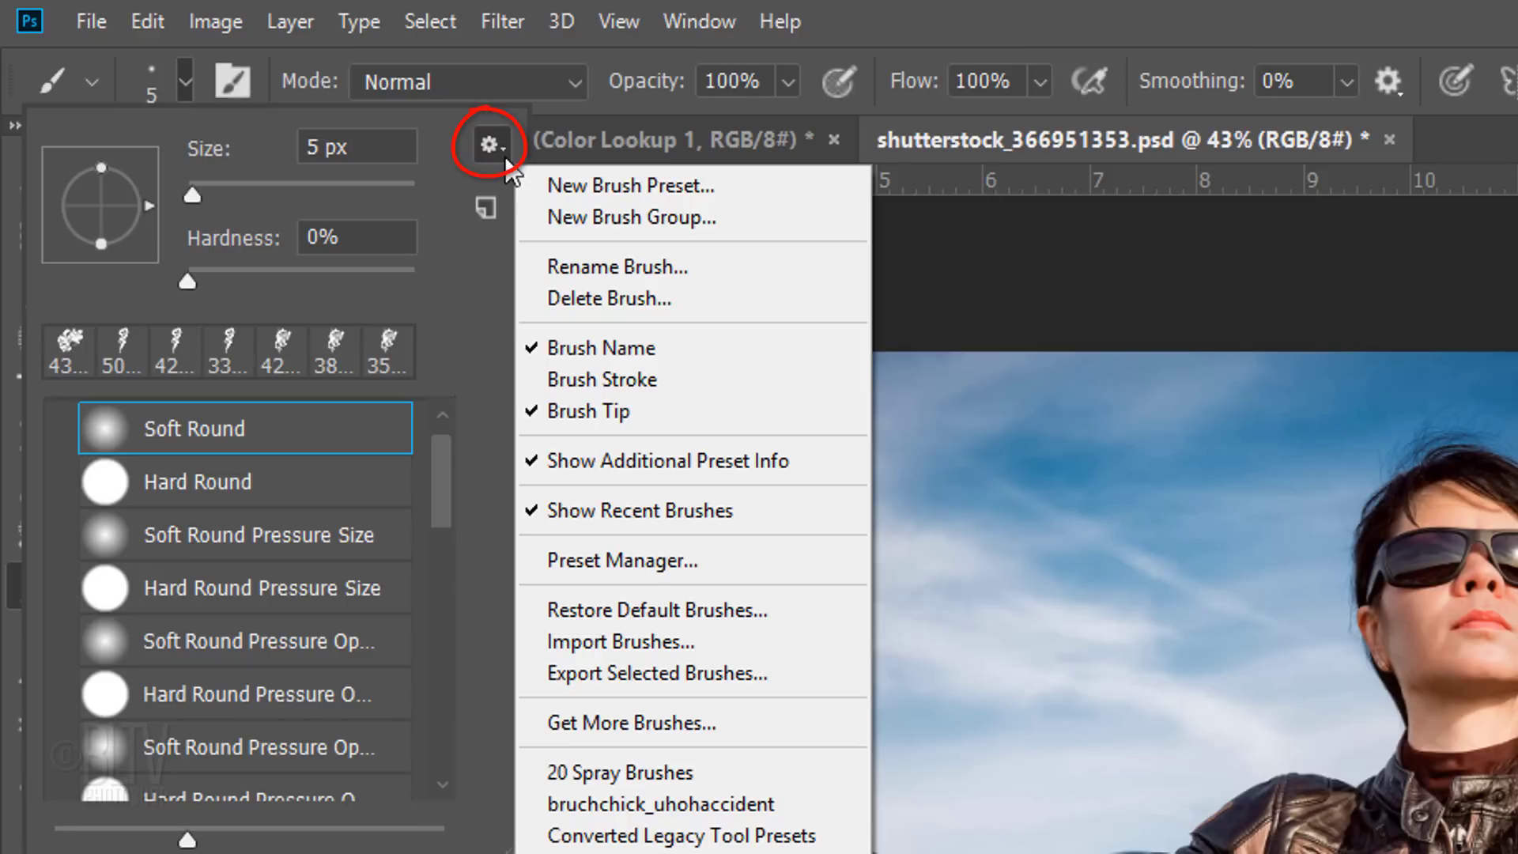
{"action": "left_click", "coordinate": [605, 646]}
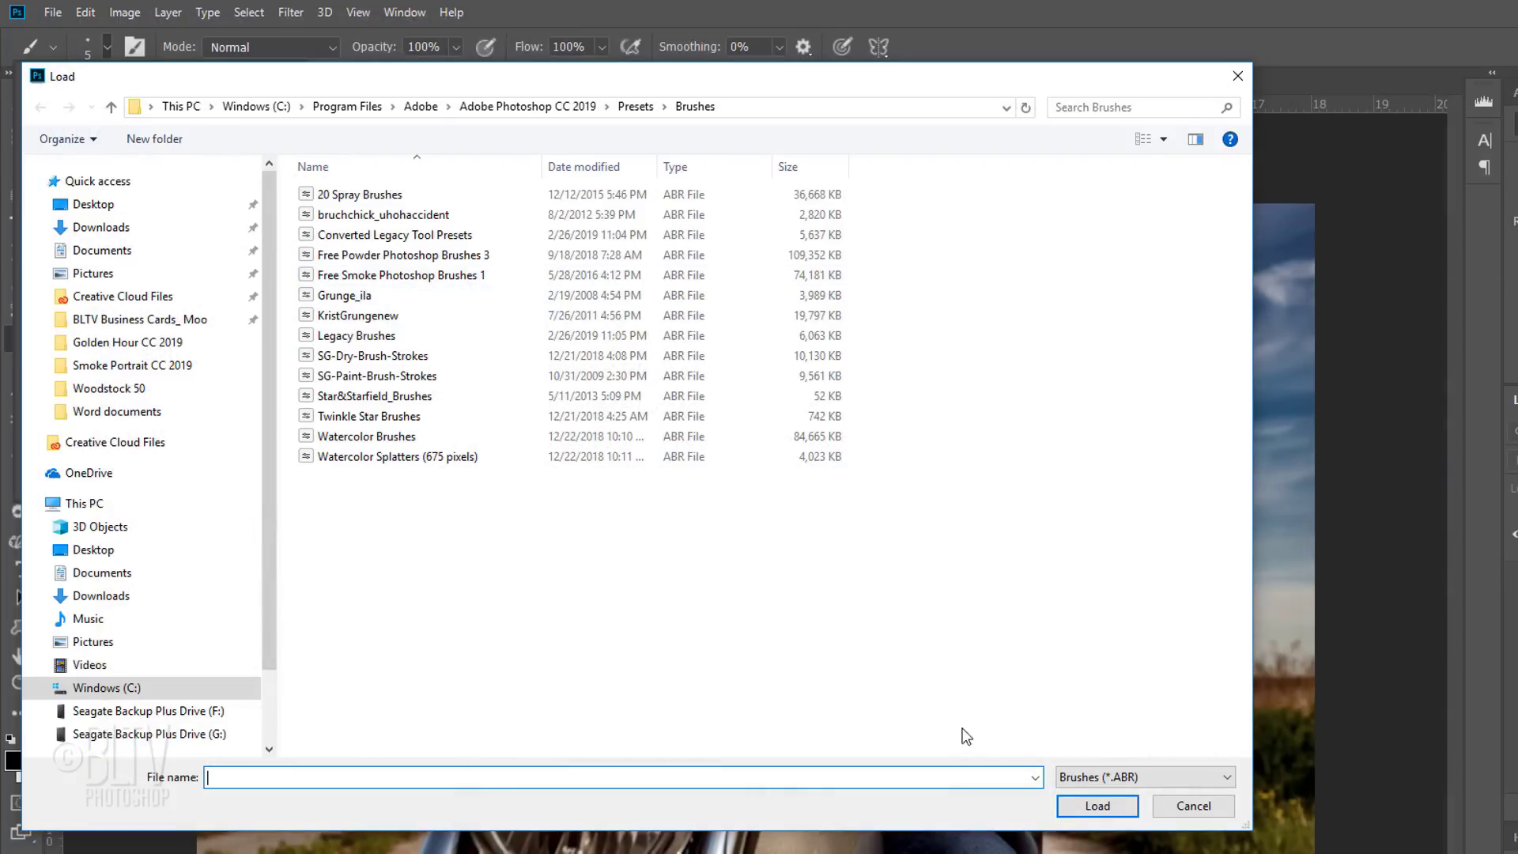
{"action": "left_click", "coordinate": [1103, 810]}
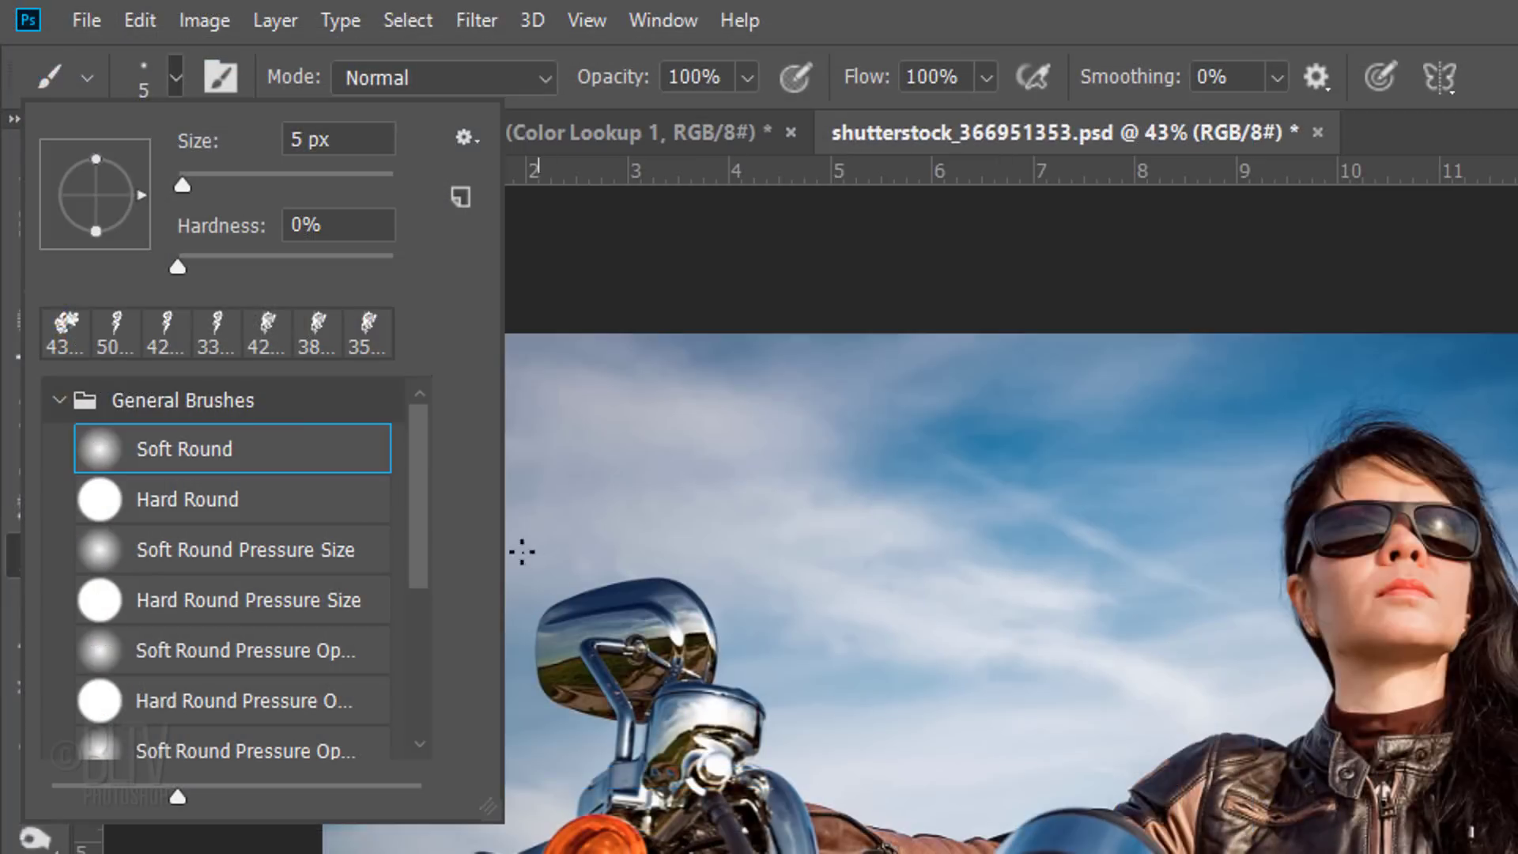
Step: Expand the Free Smoke Photoshop Brushes 1 folder to reveal its numbered smoke brushes
{"action": "left_click_drag", "start_coordinate": [416, 498], "coordinate": [417, 711]}
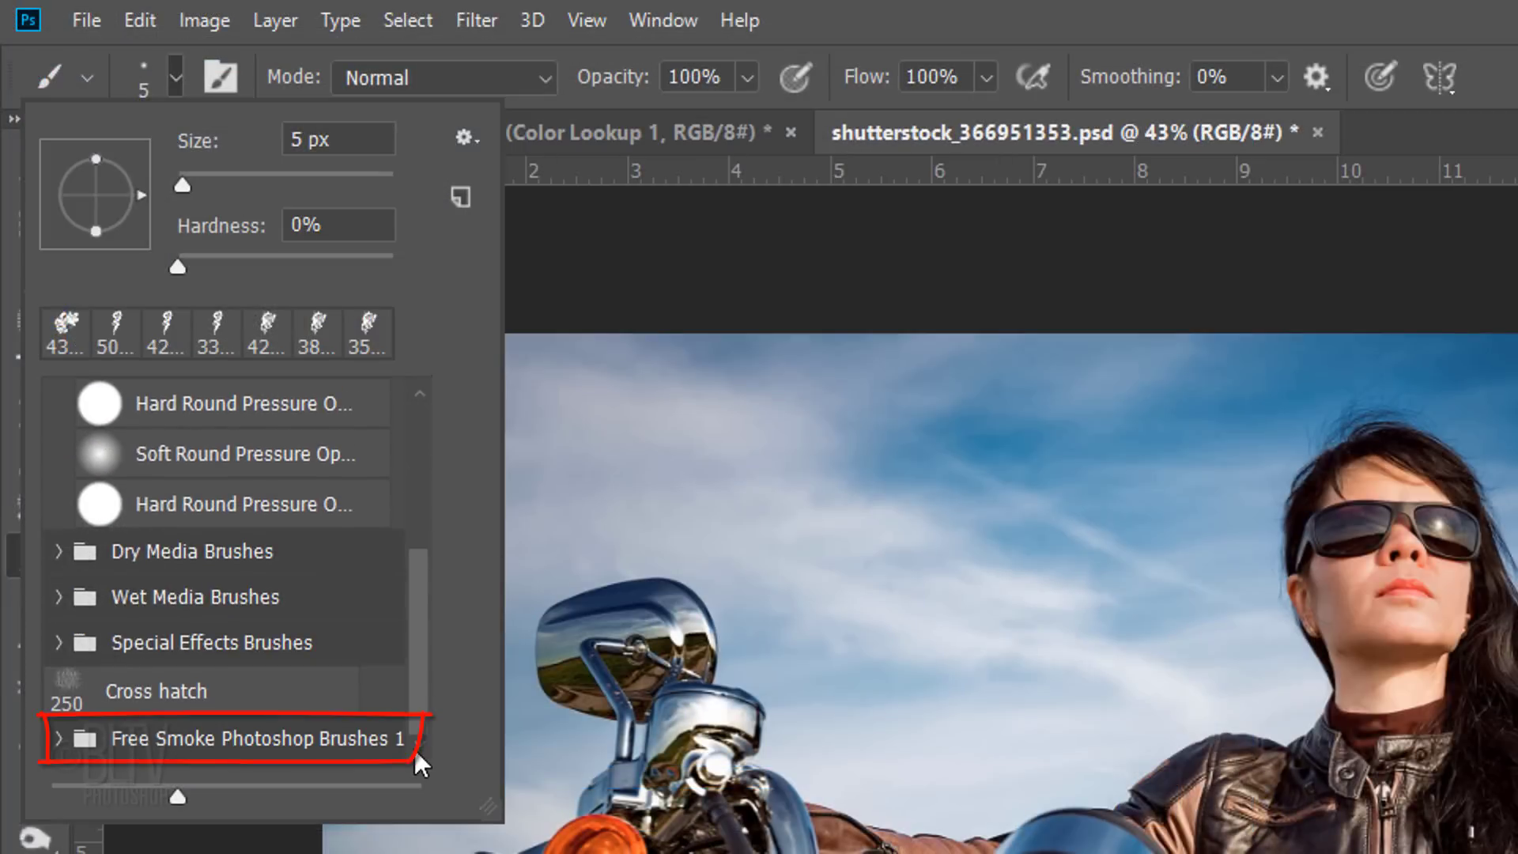
{"action": "left_click", "coordinate": [59, 740]}
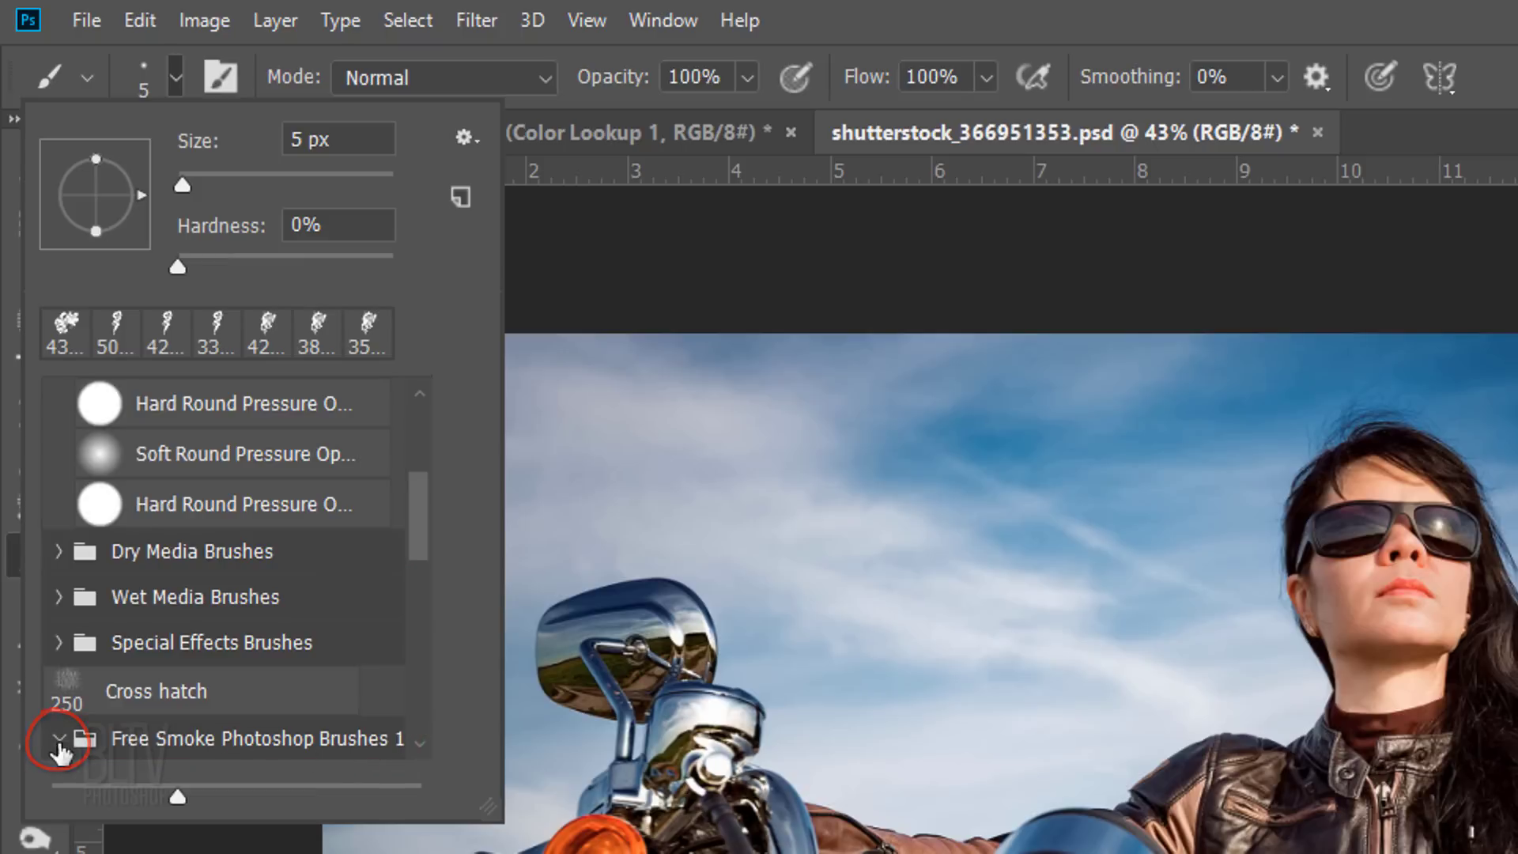
{"action": "left_click_drag", "start_coordinate": [413, 541], "coordinate": [412, 786]}
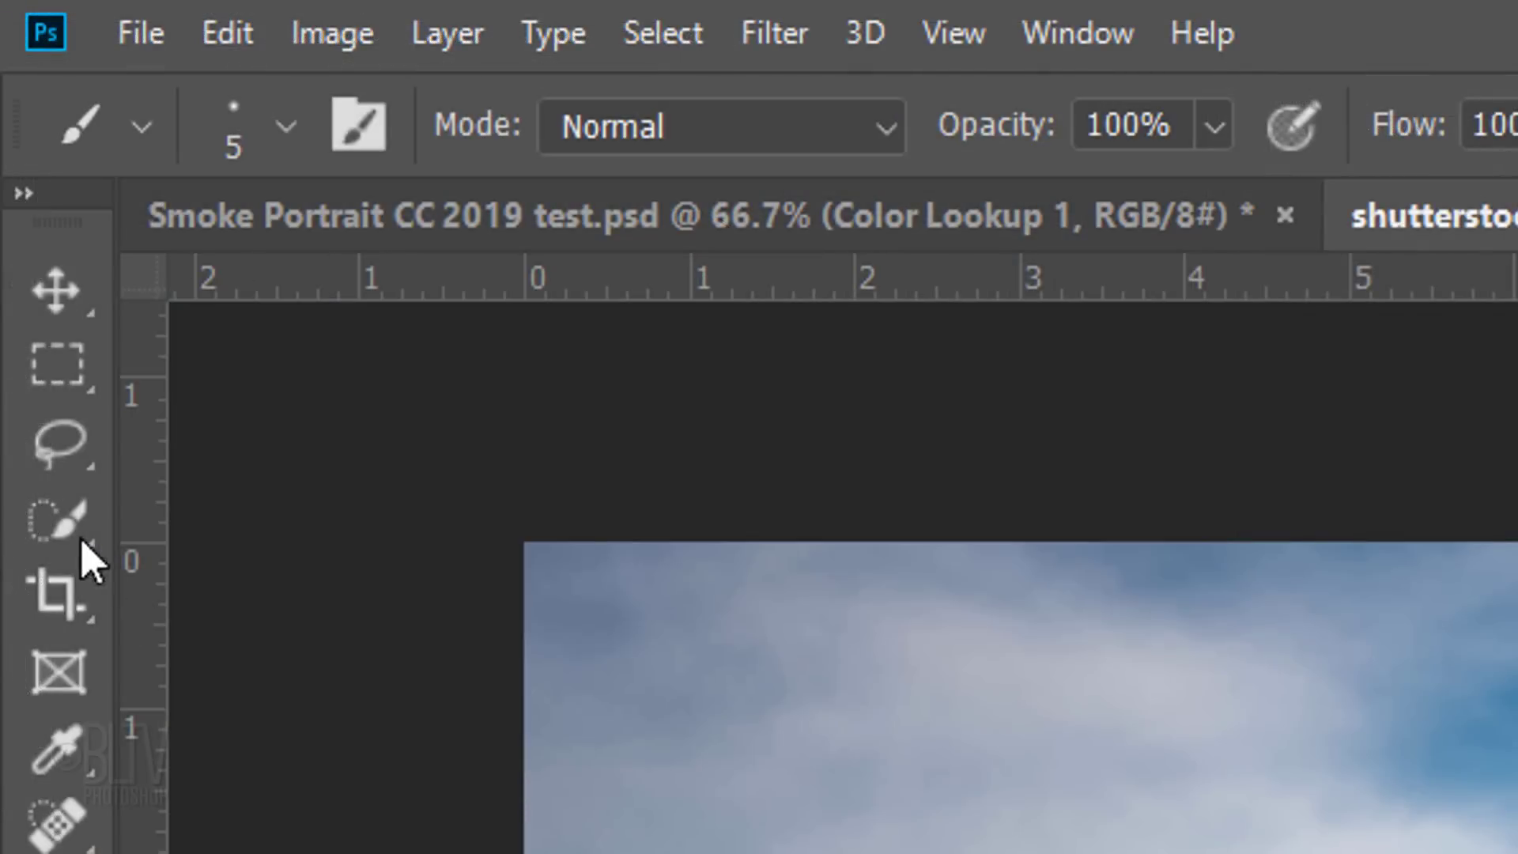
Step: Switch to the Quick Selection Tool to select the rider and motorcycle
{"action": "left_click", "coordinate": [18, 162]}
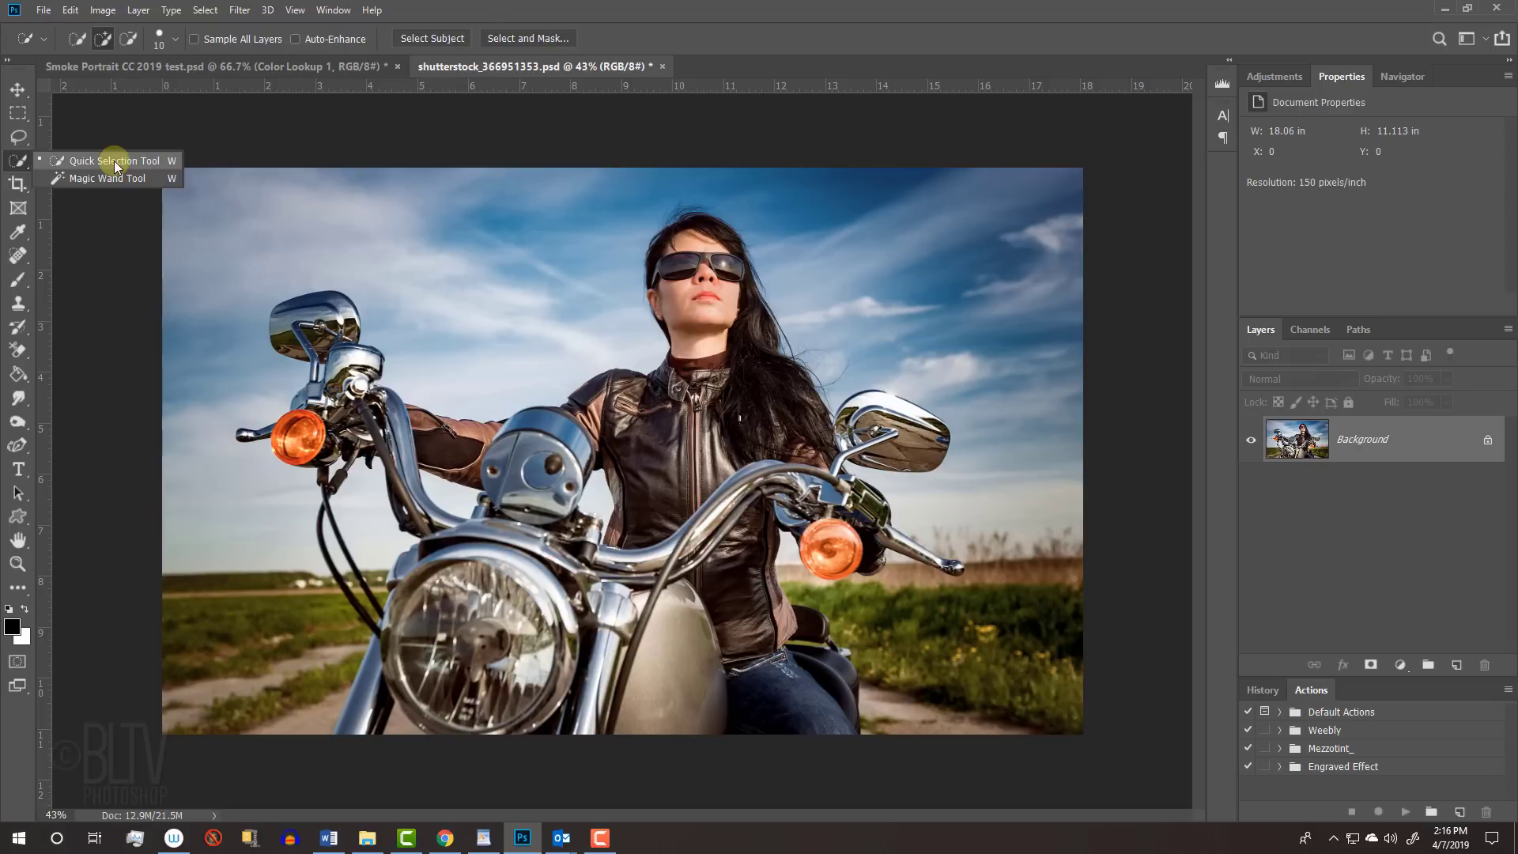
{"action": "left_click", "coordinate": [365, 537]}
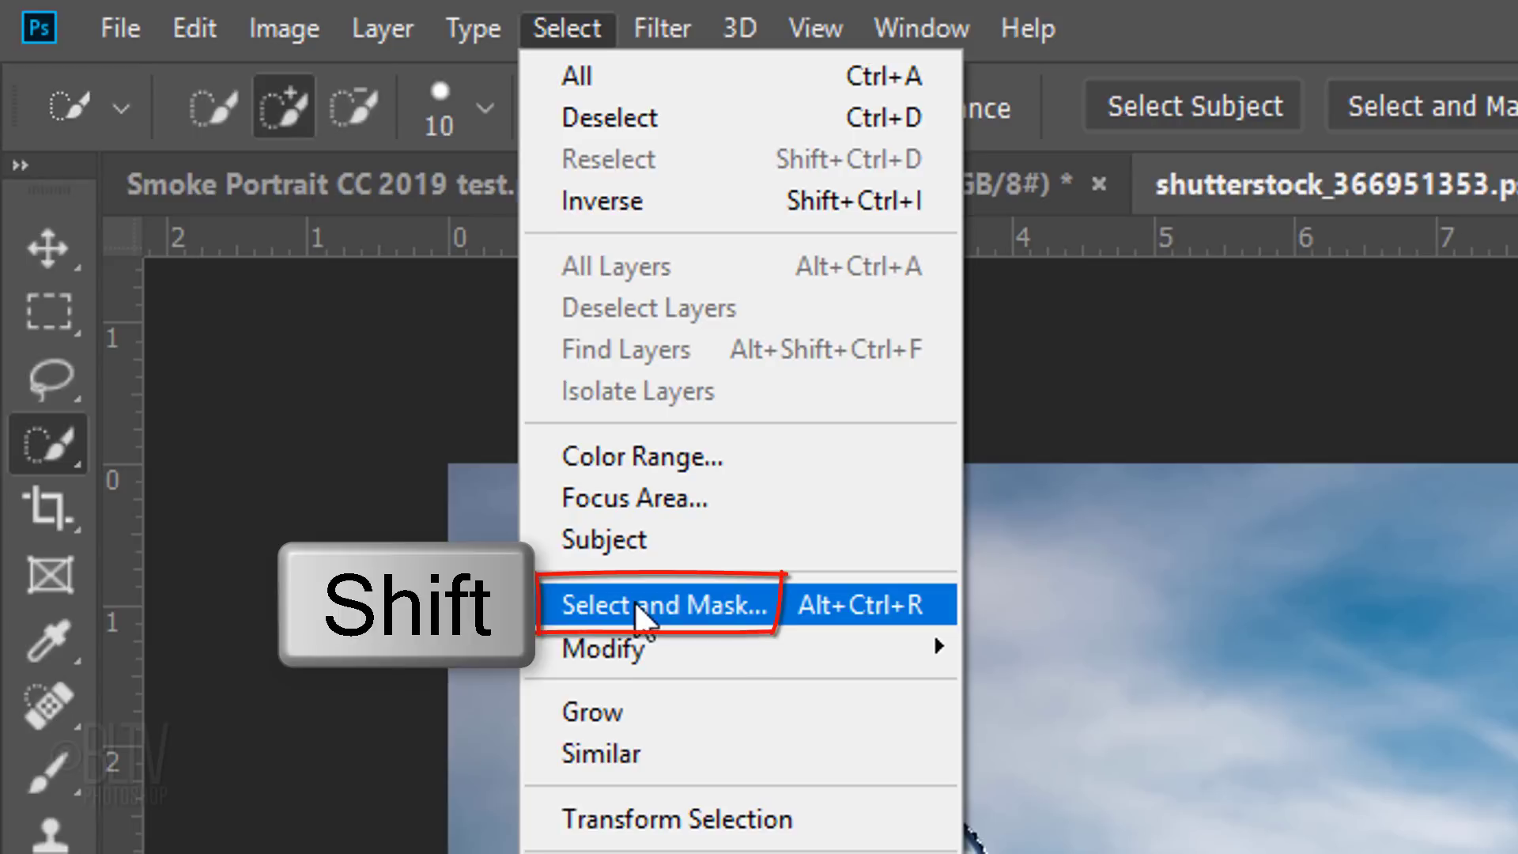
Step: In Refine Edge, enable Smart Radius at 3.7 px and brush over the hair edge
{"action": "left_click", "coordinate": [636, 617], "text": "shift"}
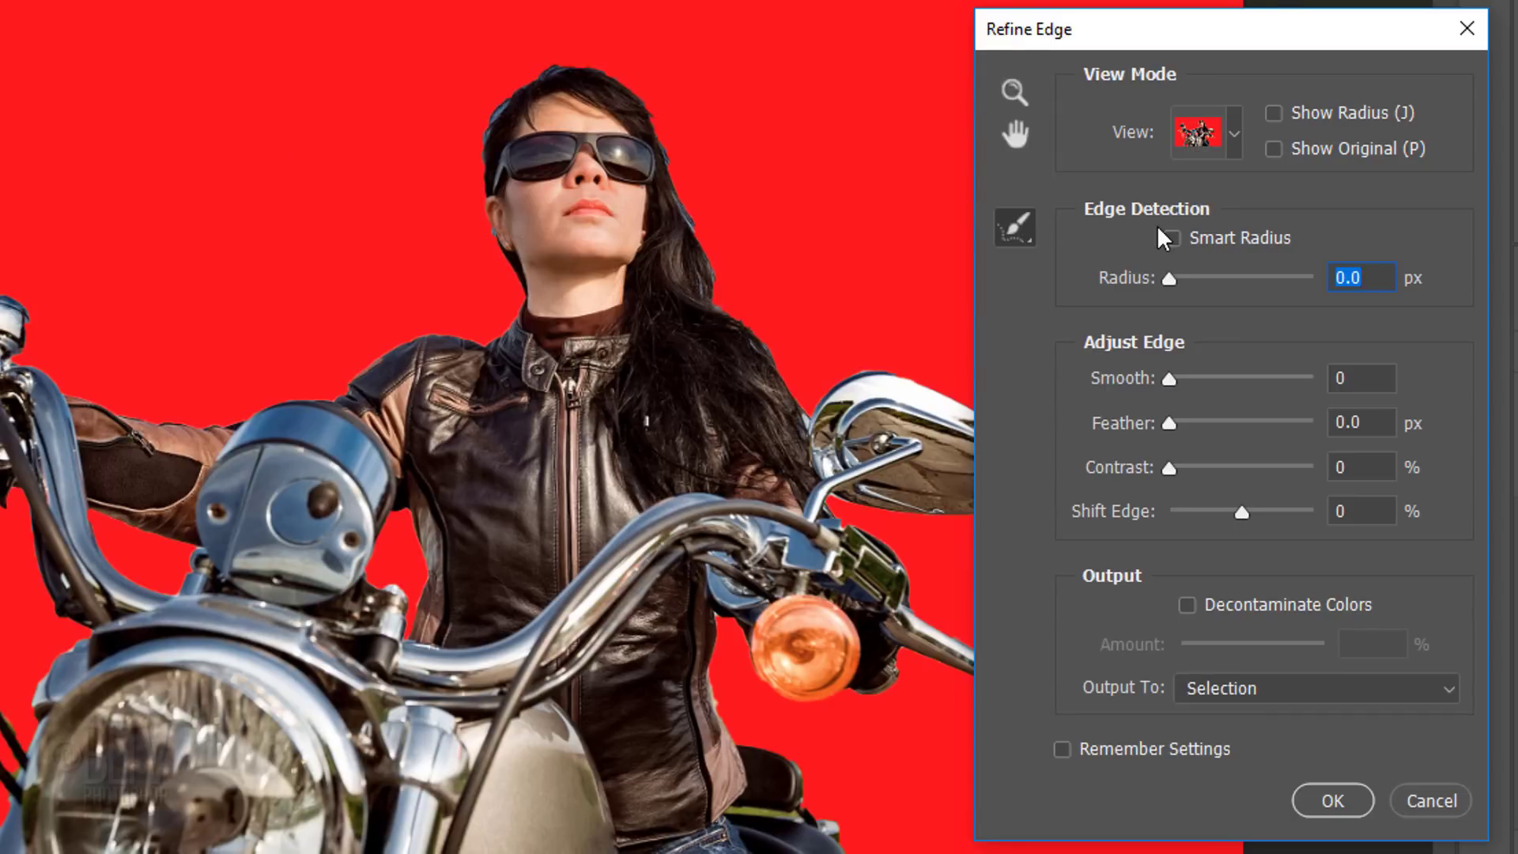
{"action": "left_click", "coordinate": [1171, 238]}
{"action": "left_click_drag", "start_coordinate": [1168, 278], "coordinate": [1198, 279]}
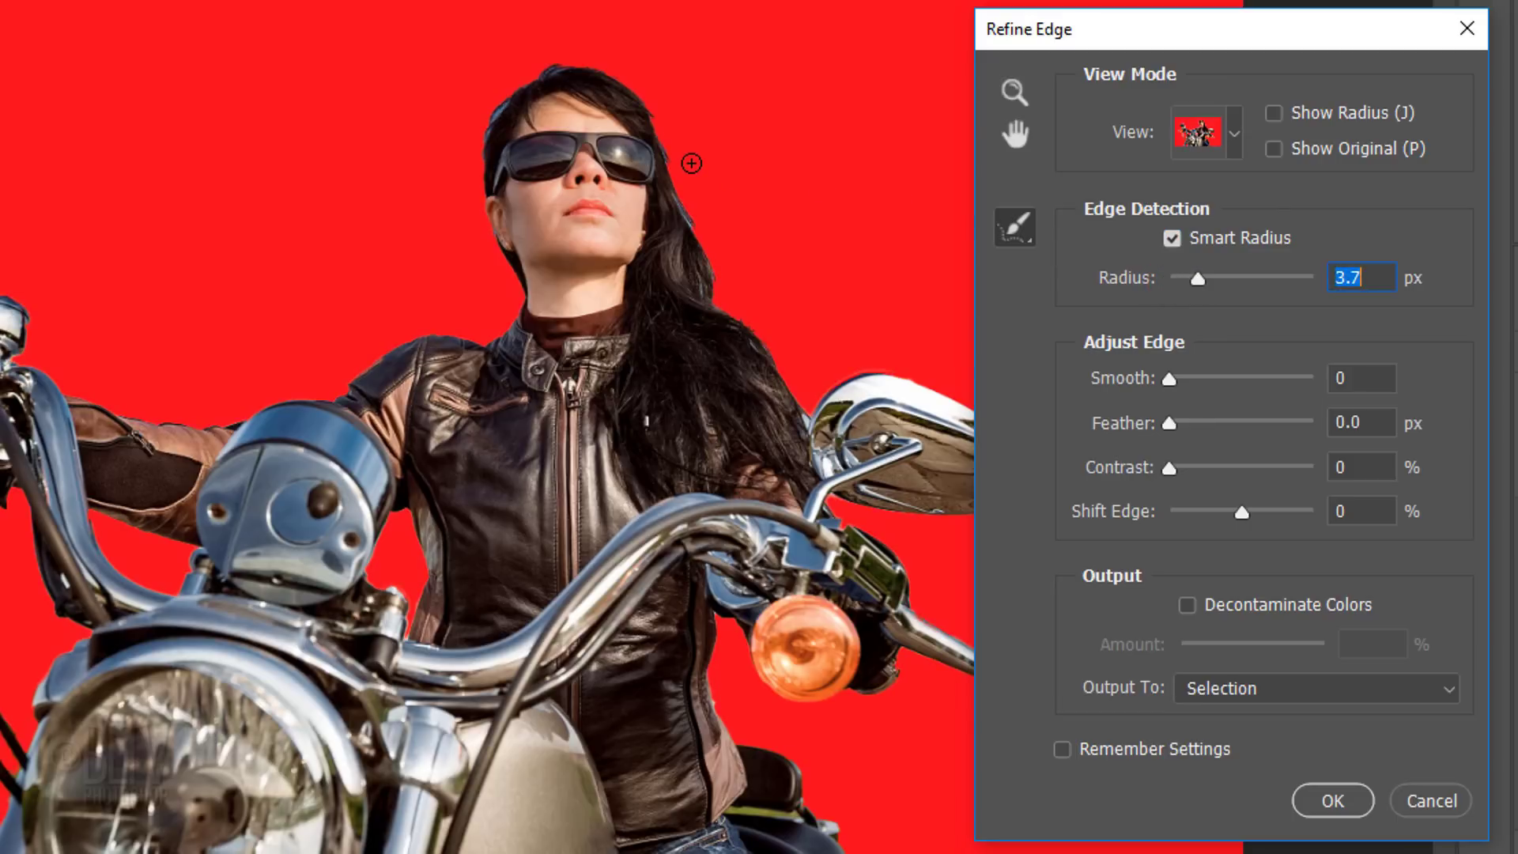
{"action": "key", "text": "Caps_Lock"}
{"action": "key", "text": "bracketright"}
{"action": "key", "text": "bracketleft"}
{"action": "mouse_move", "coordinate": [502, 281]}
{"action": "left_mouse_down"}
{"action": "mouse_move", "coordinate": [473, 187]}
{"action": "mouse_move", "coordinate": [506, 84]}
{"action": "mouse_move", "coordinate": [556, 50]}
{"action": "mouse_move", "coordinate": [651, 112]}
{"action": "mouse_move", "coordinate": [731, 304]}
{"action": "left_mouse_up"}
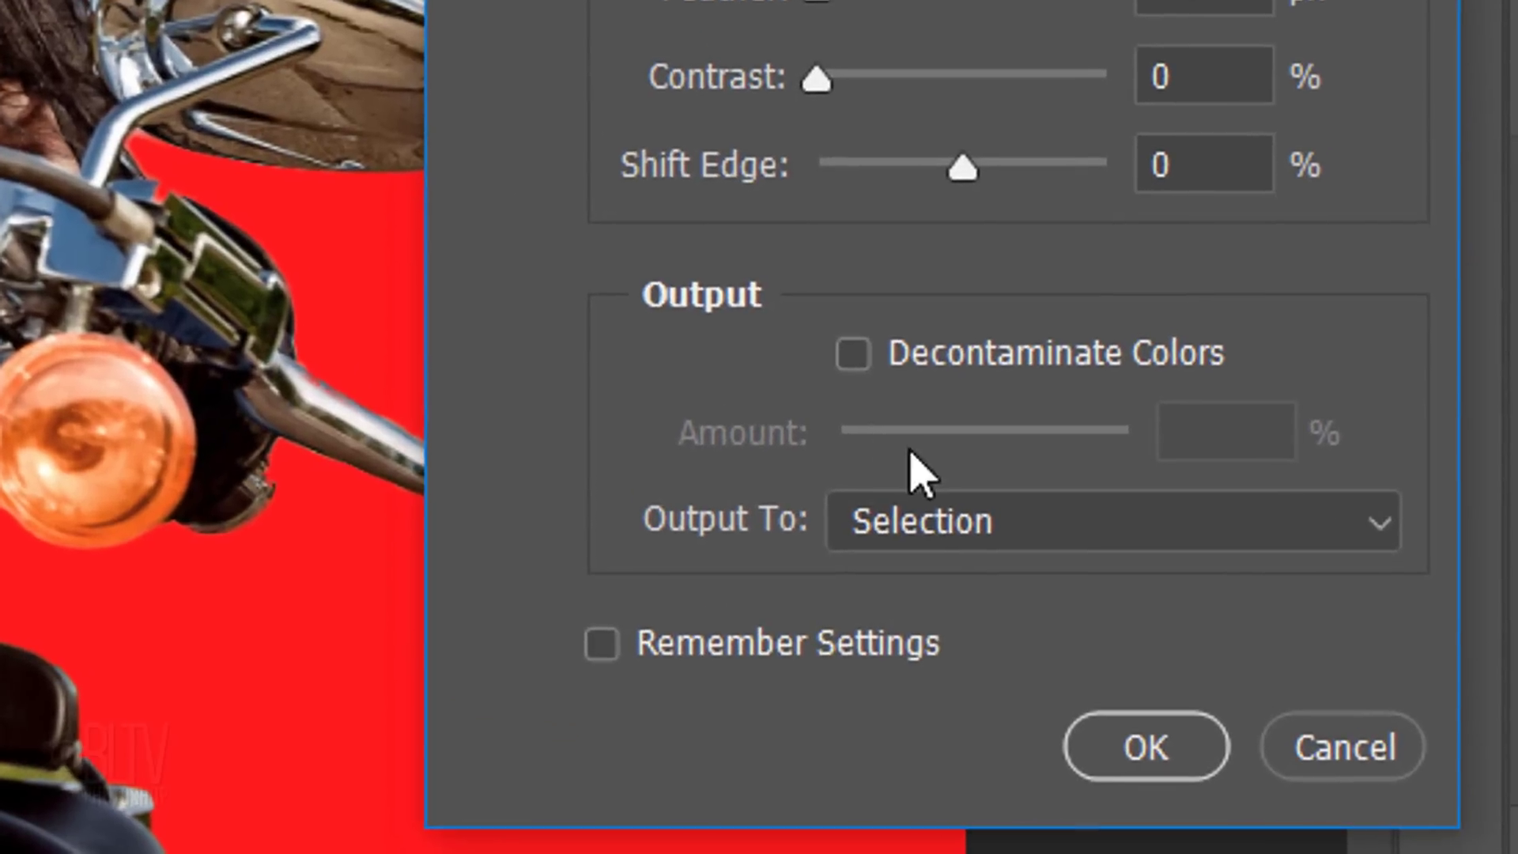
Step: Output the refined cut-out to a new layer and apply it
{"action": "left_click", "coordinate": [1250, 690]}
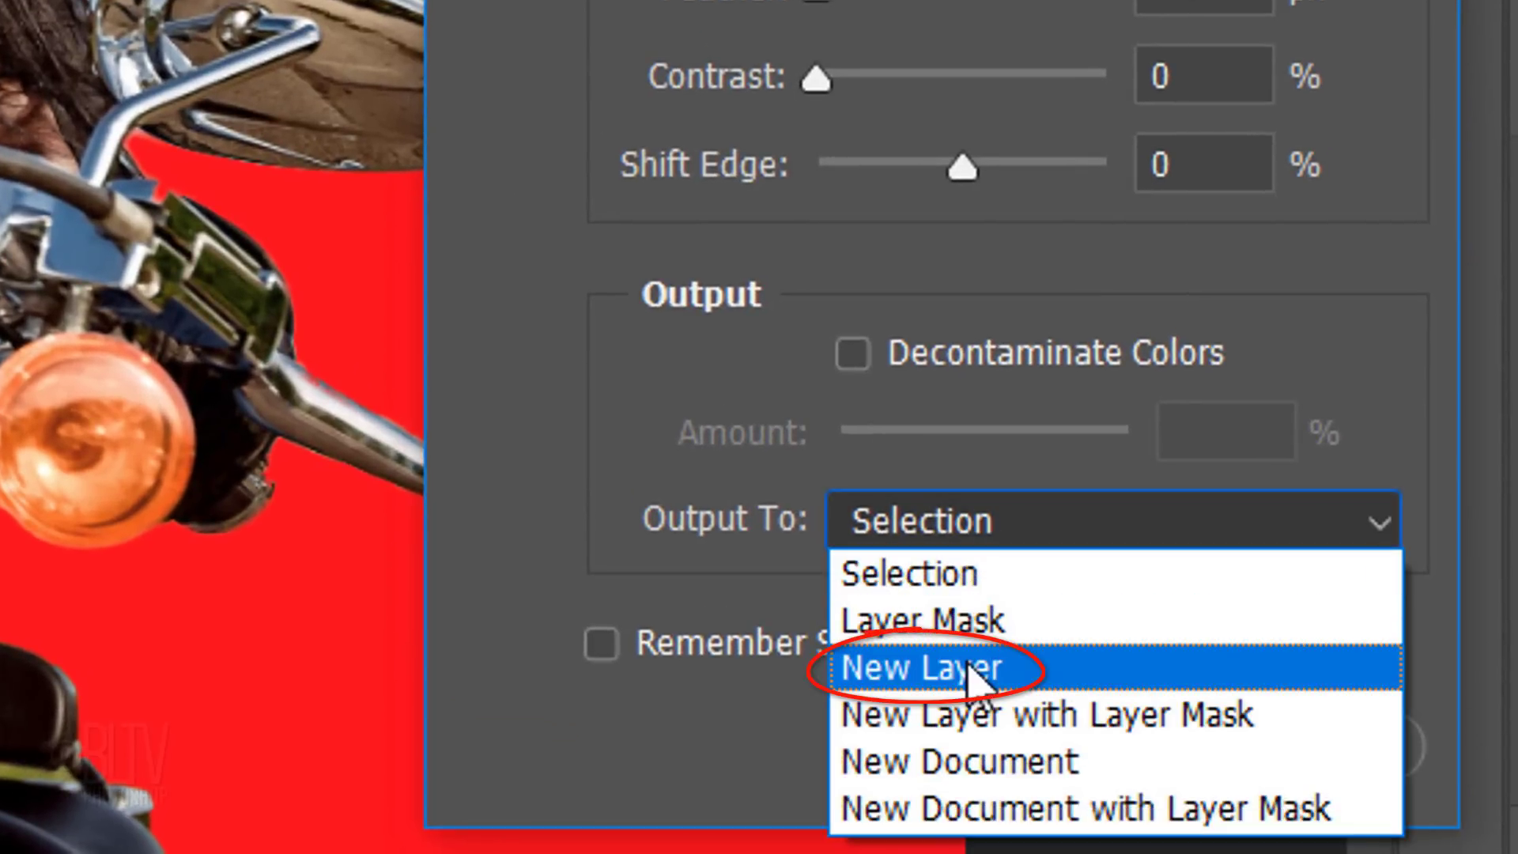
{"action": "left_click", "coordinate": [974, 682]}
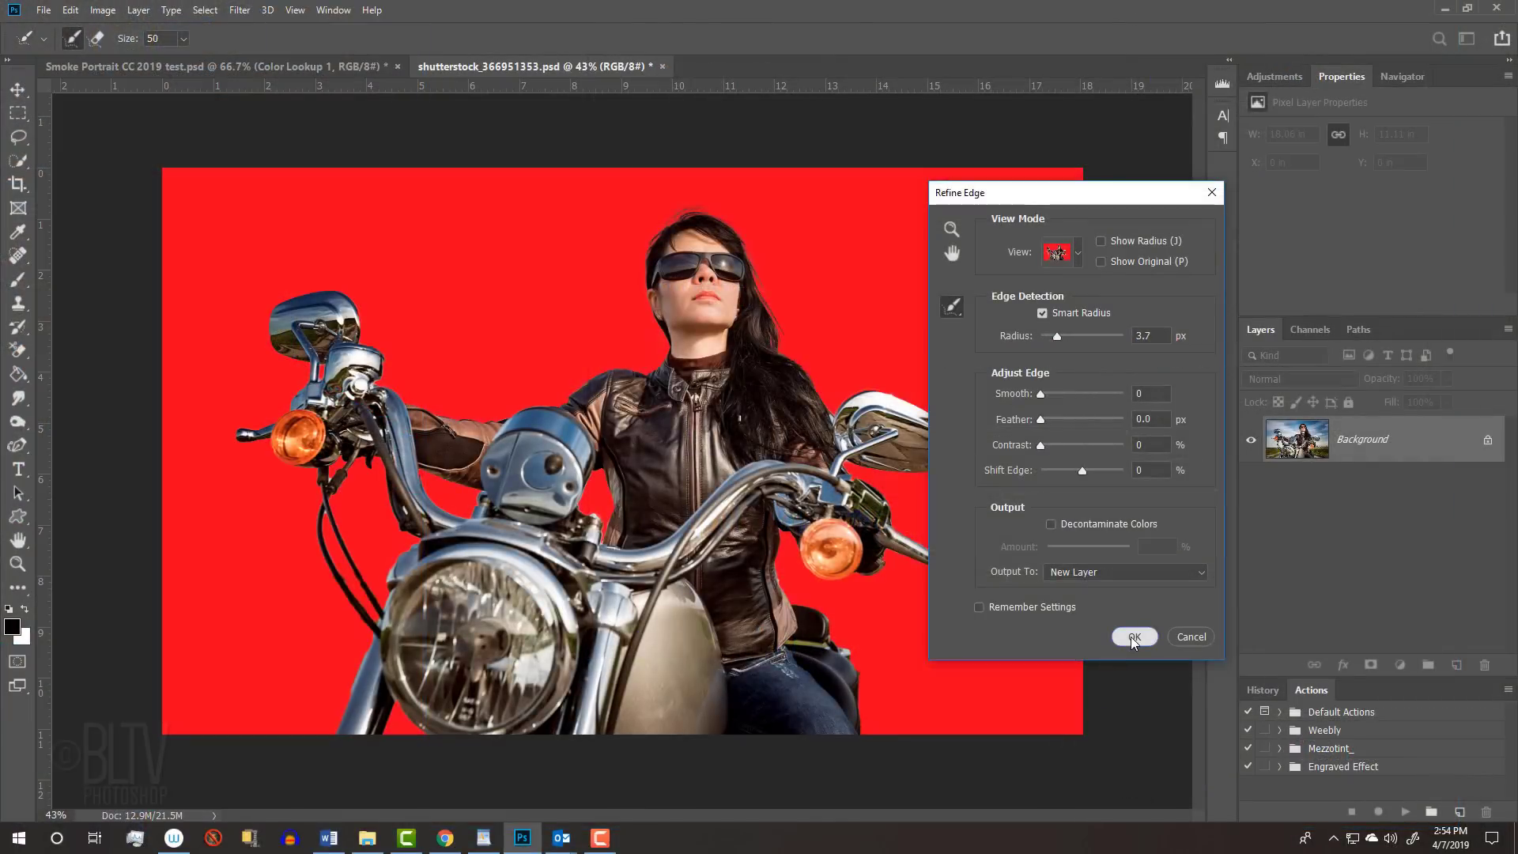
{"action": "left_click", "coordinate": [1129, 751]}
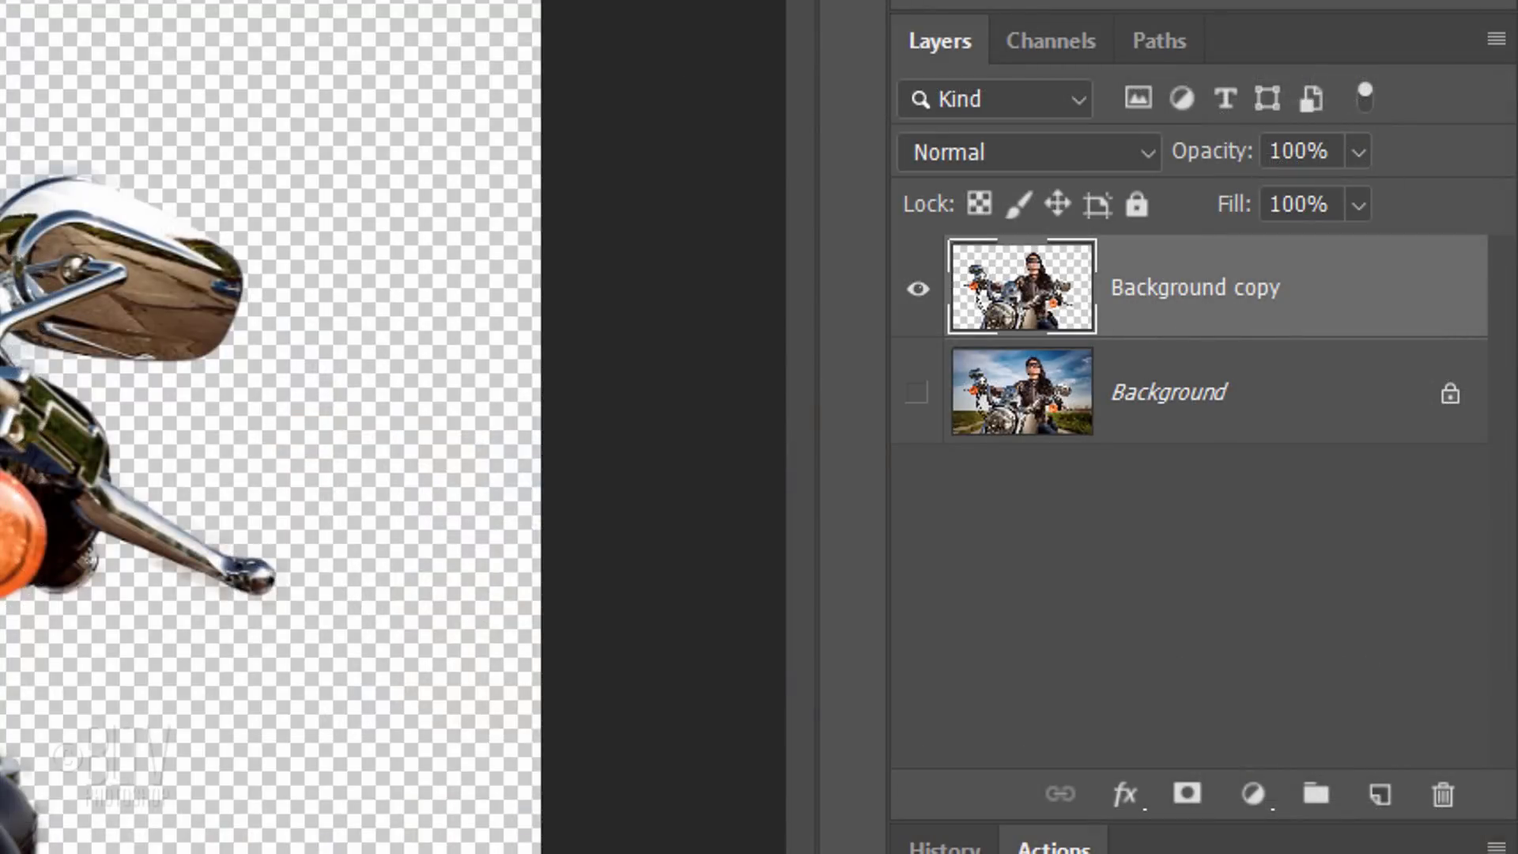
Step: Add a new layer beneath the cut-out and fill it with solid black
{"action": "left_click", "coordinate": [1376, 796], "text": "ctrl"}
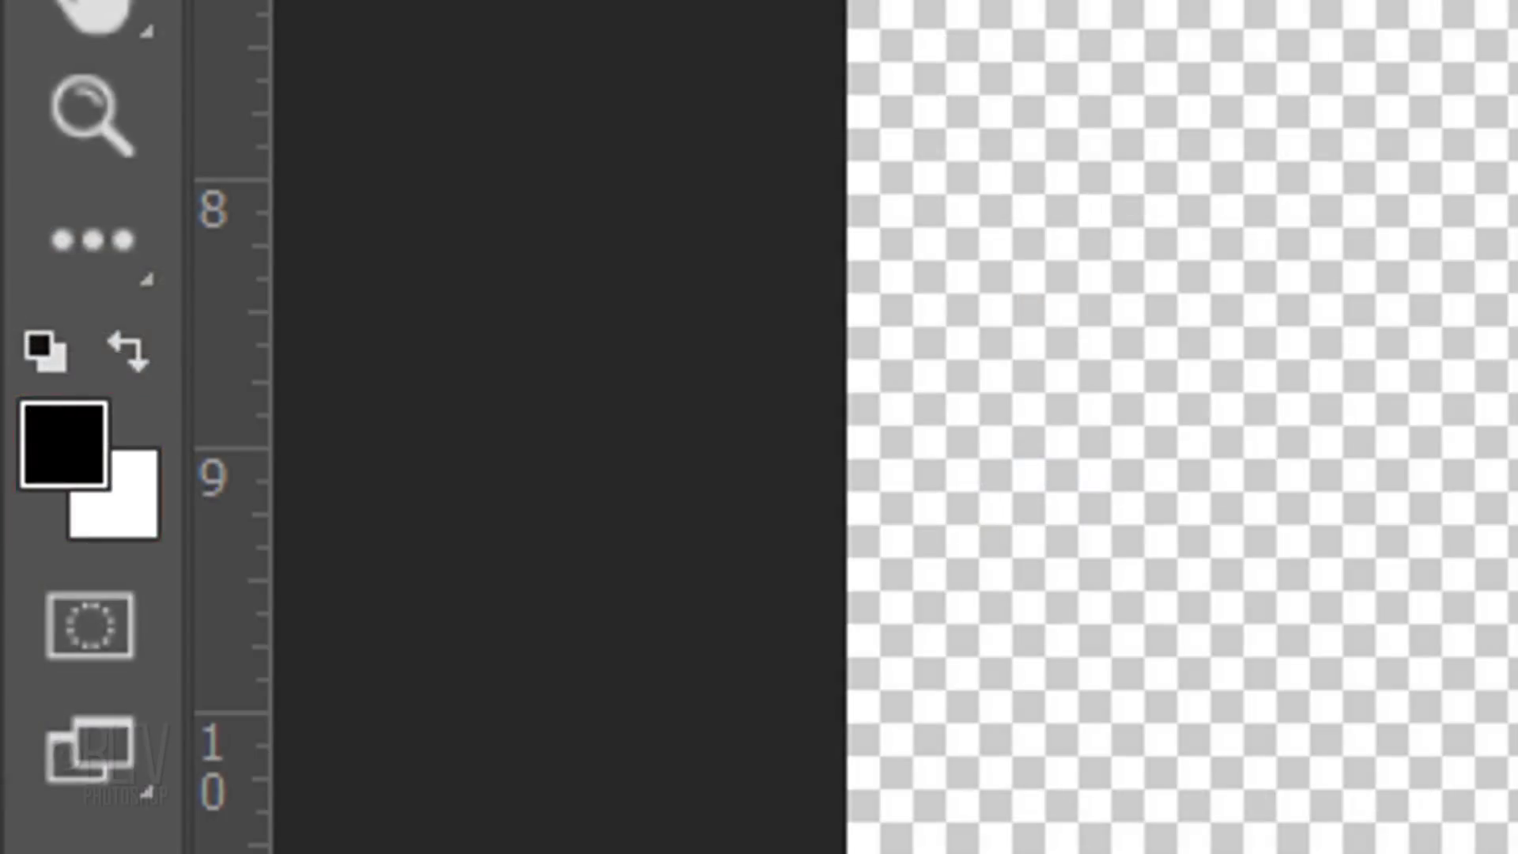
{"action": "key", "text": "d"}
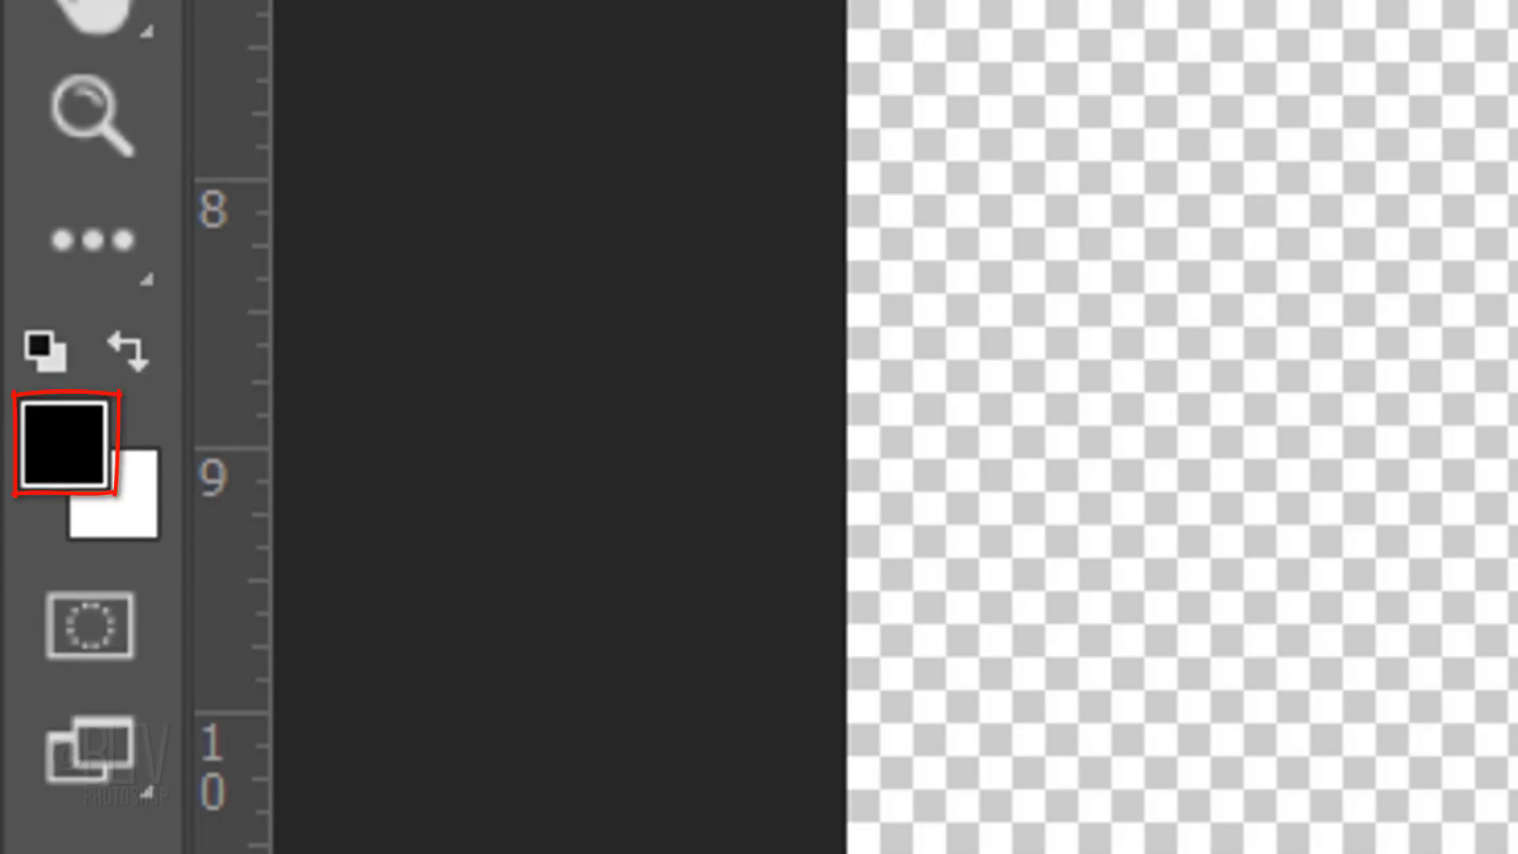
{"action": "key", "text": "alt+Delete"}
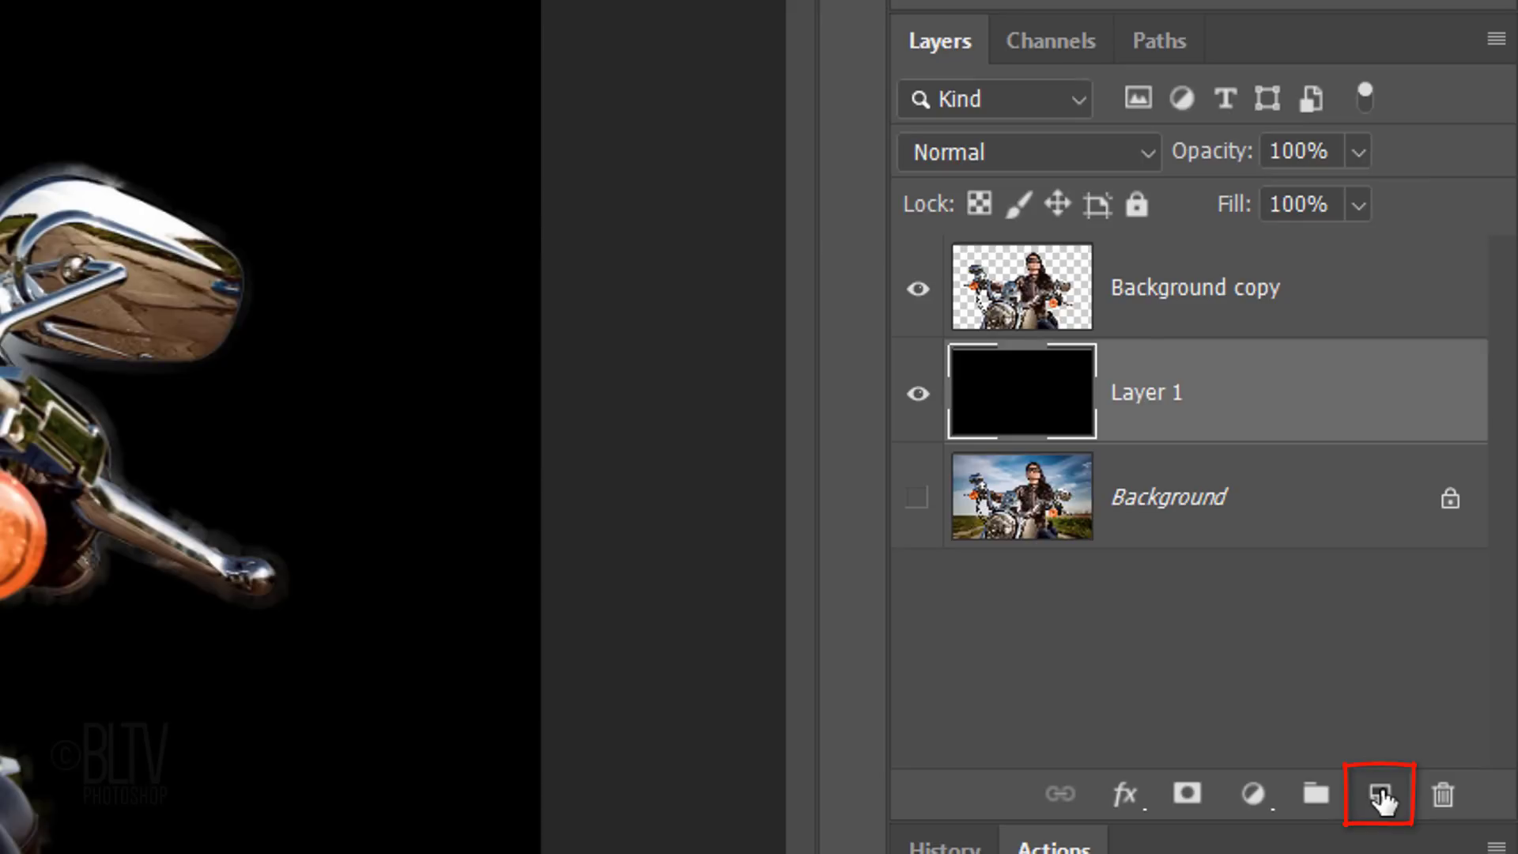
Step: Add an empty layer above the black fill and name it Smoke
{"action": "left_click", "coordinate": [1380, 794]}
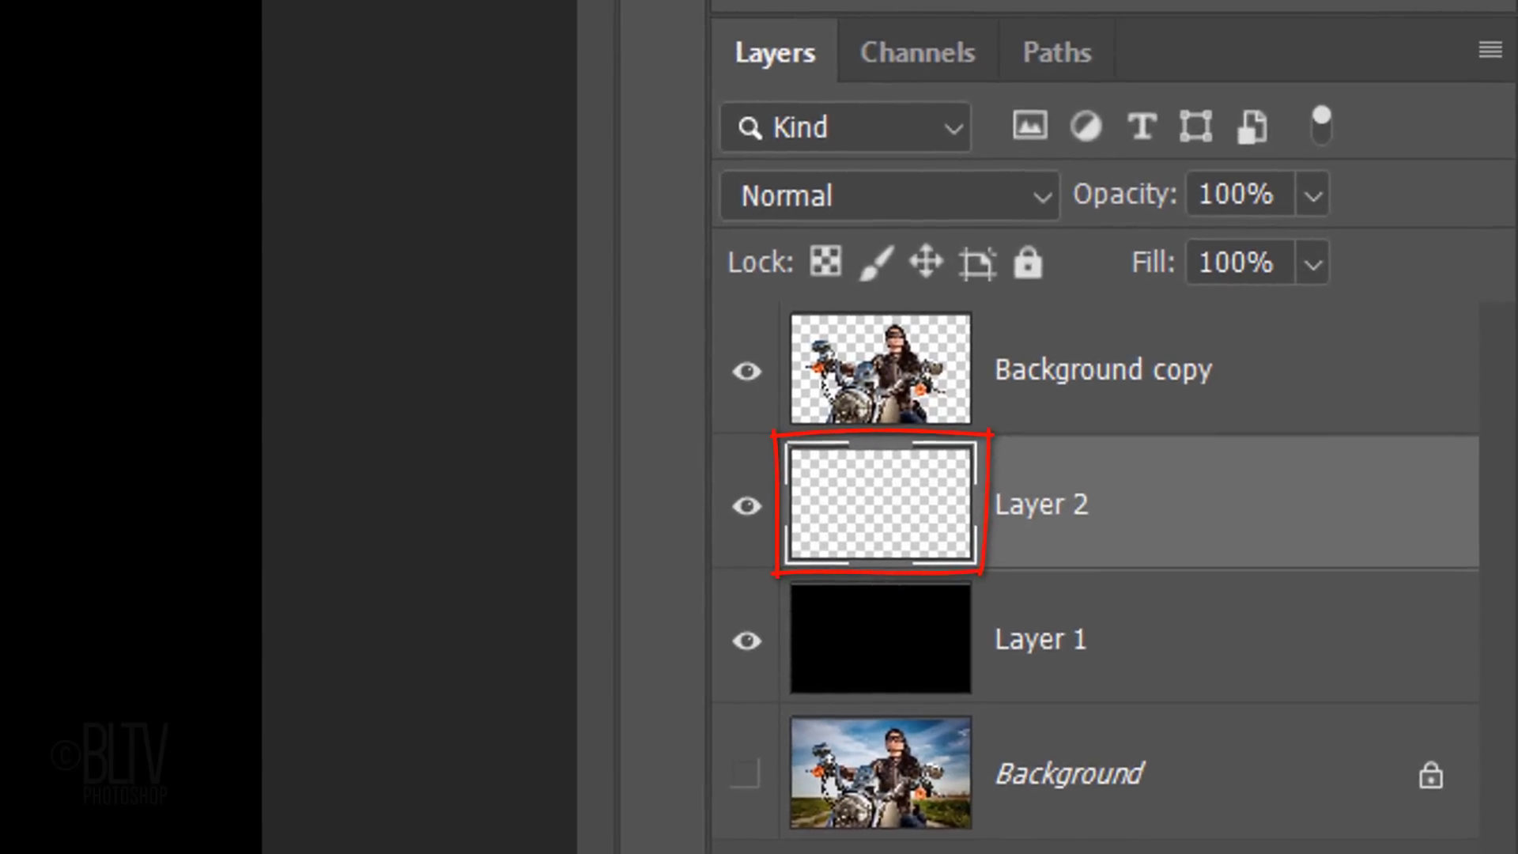
{"action": "double_click", "coordinate": [1060, 512]}
{"action": "type", "text": "Smoke"}
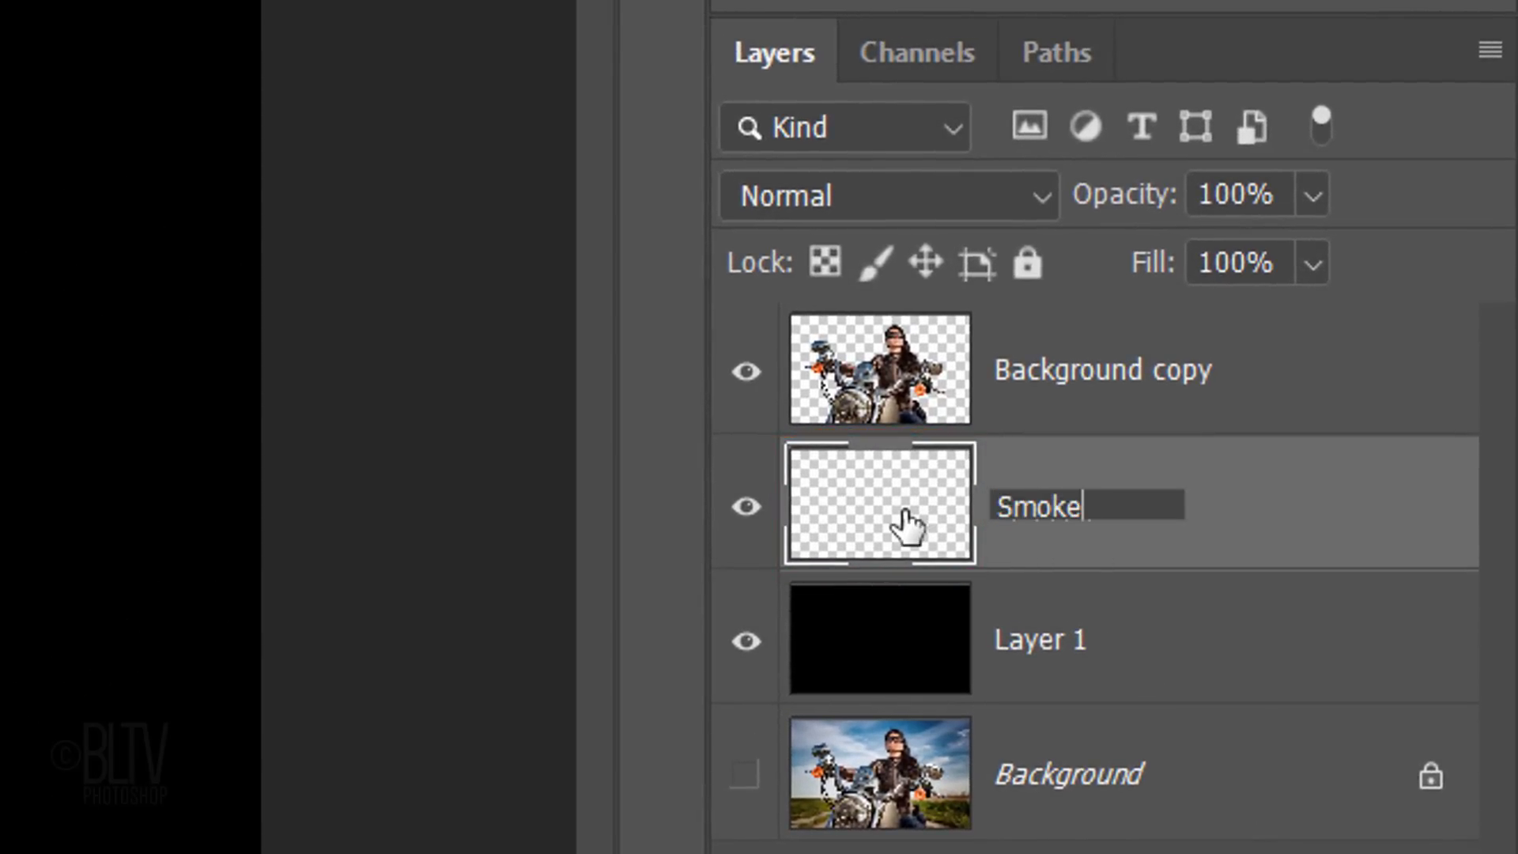
{"action": "key", "text": "Return"}
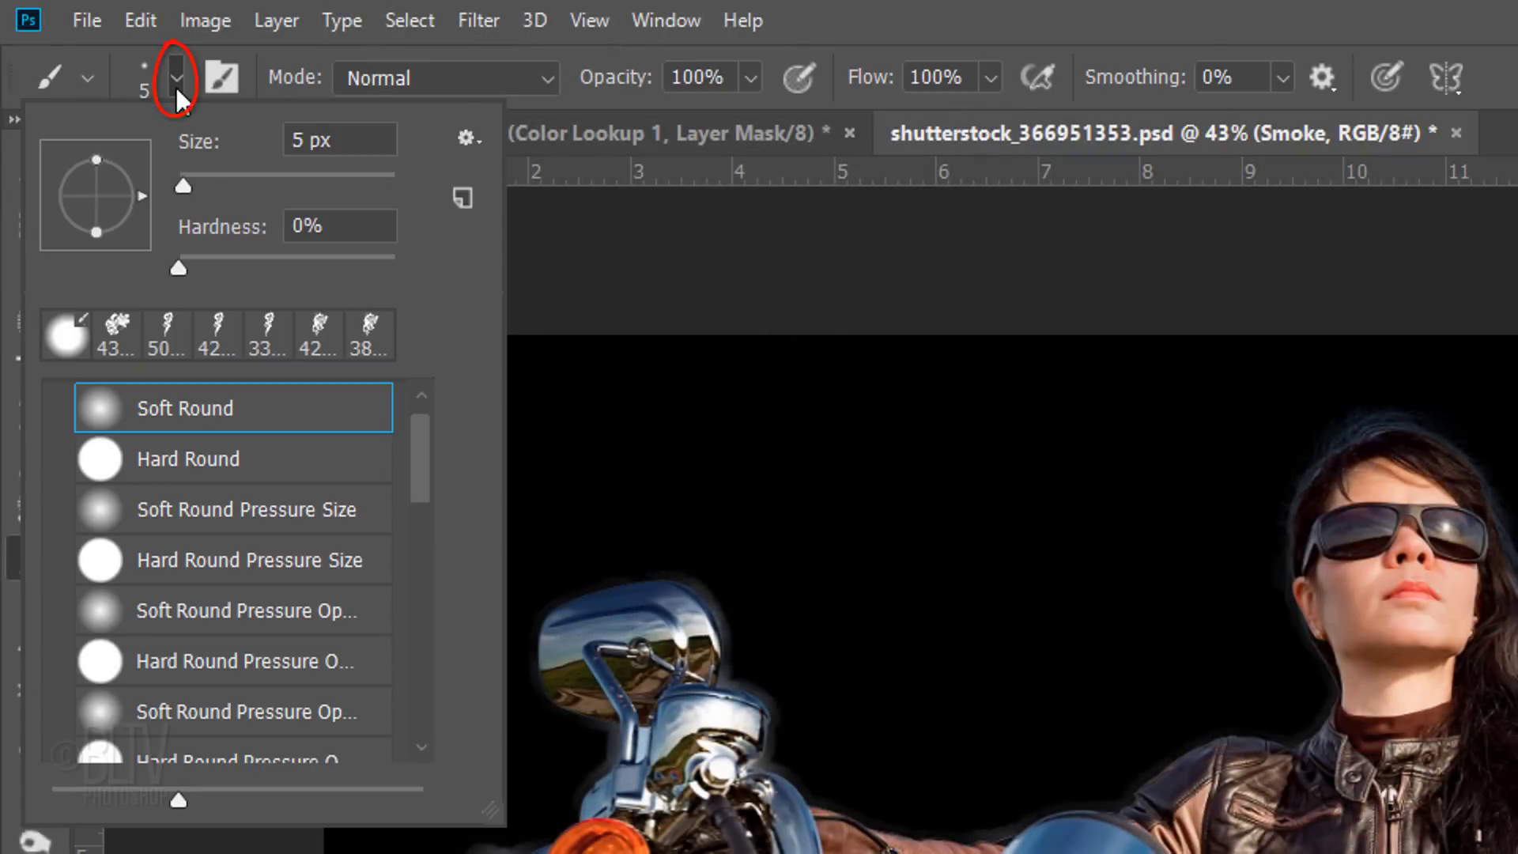
Step: Select smoke brush preset 15 from the Free Smoke brush set
{"action": "left_click_drag", "start_coordinate": [418, 439], "coordinate": [439, 759]}
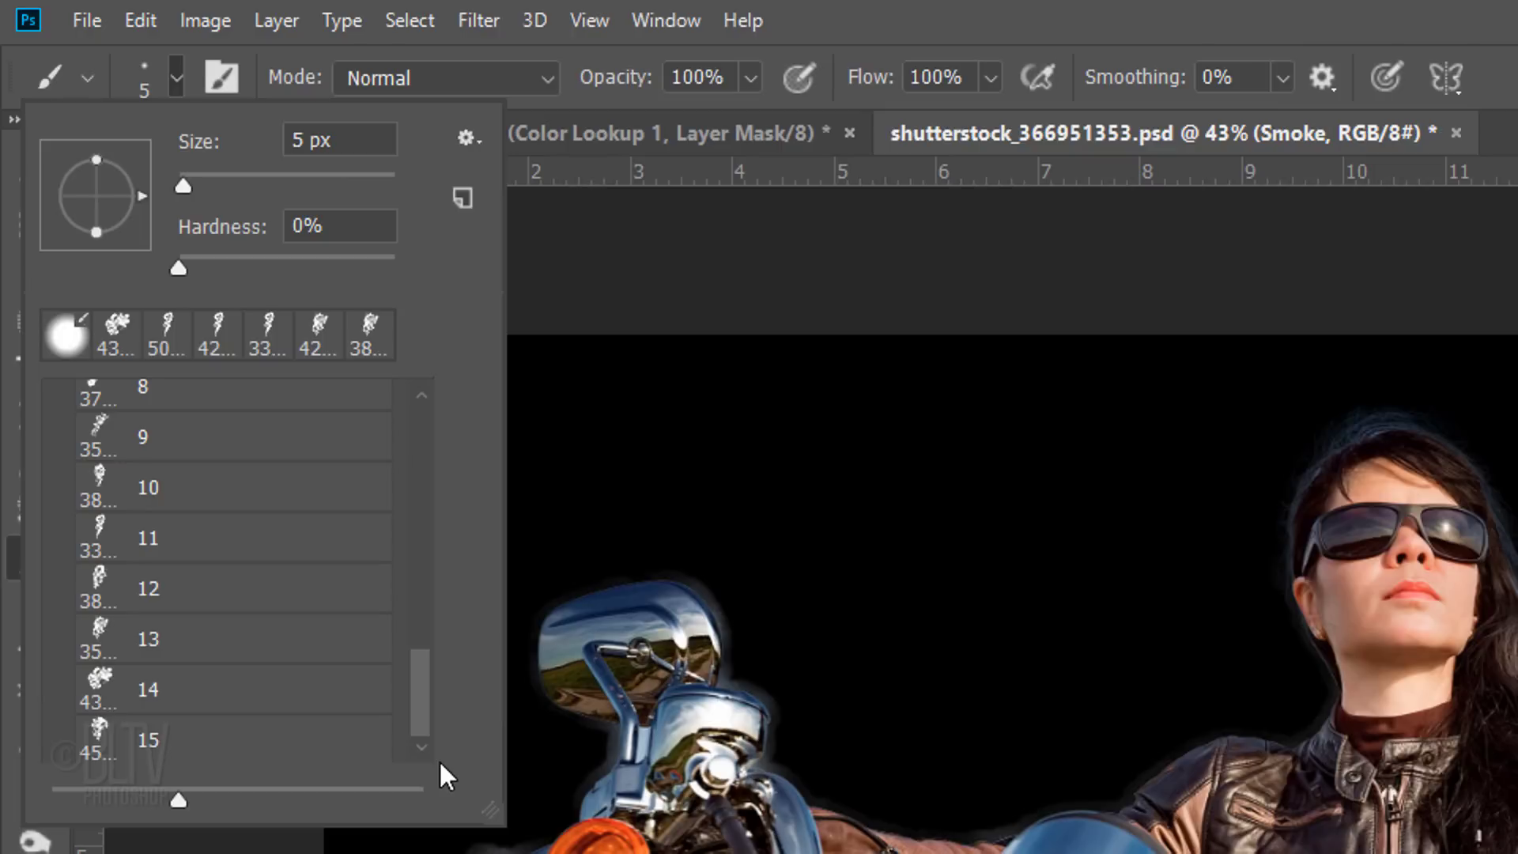
{"action": "left_click", "coordinate": [180, 751]}
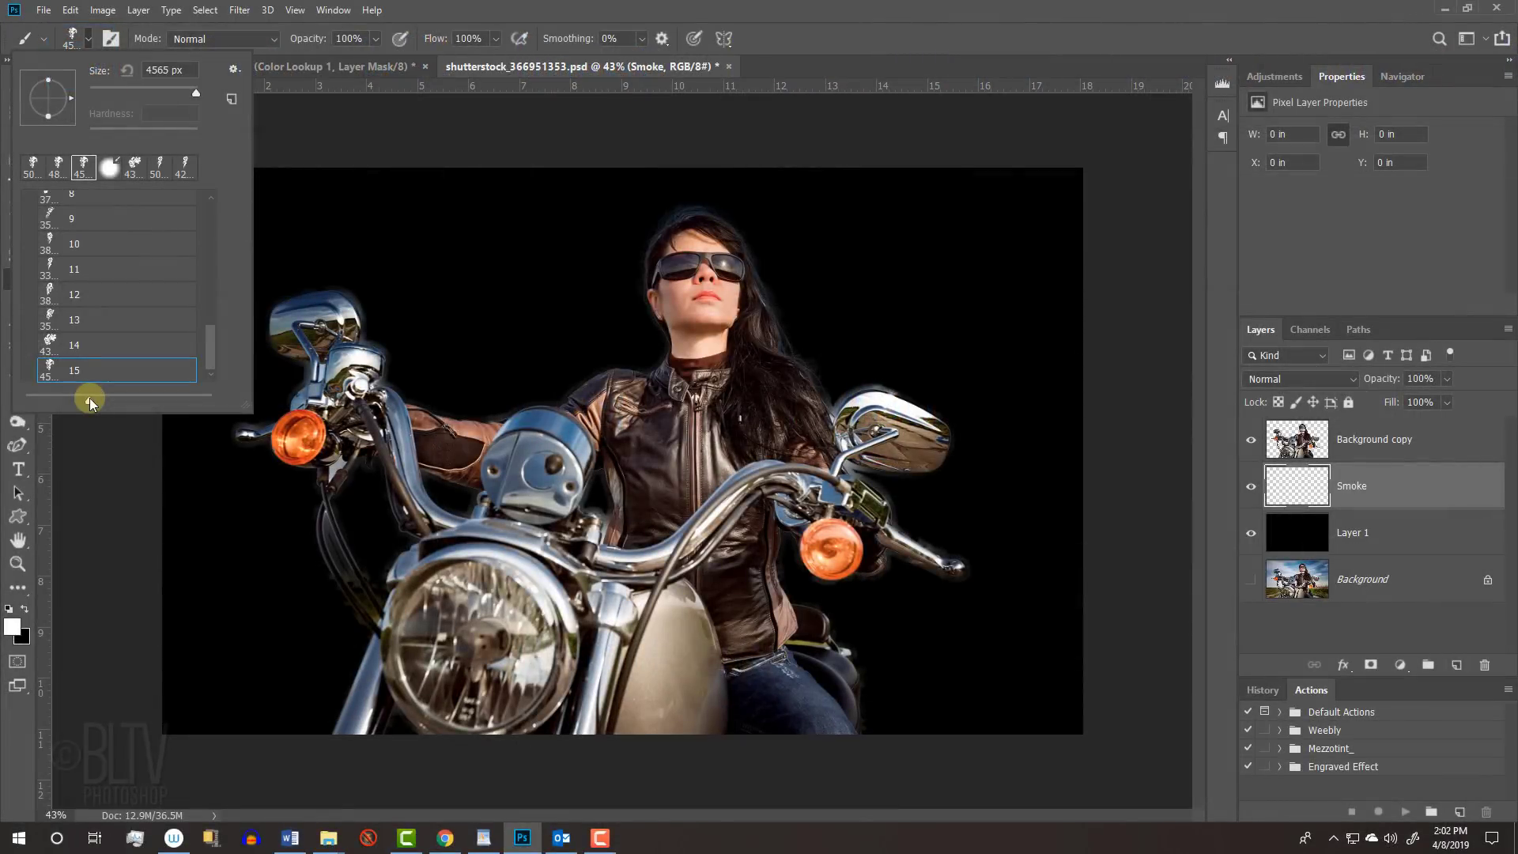
{"action": "left_click", "coordinate": [99, 400]}
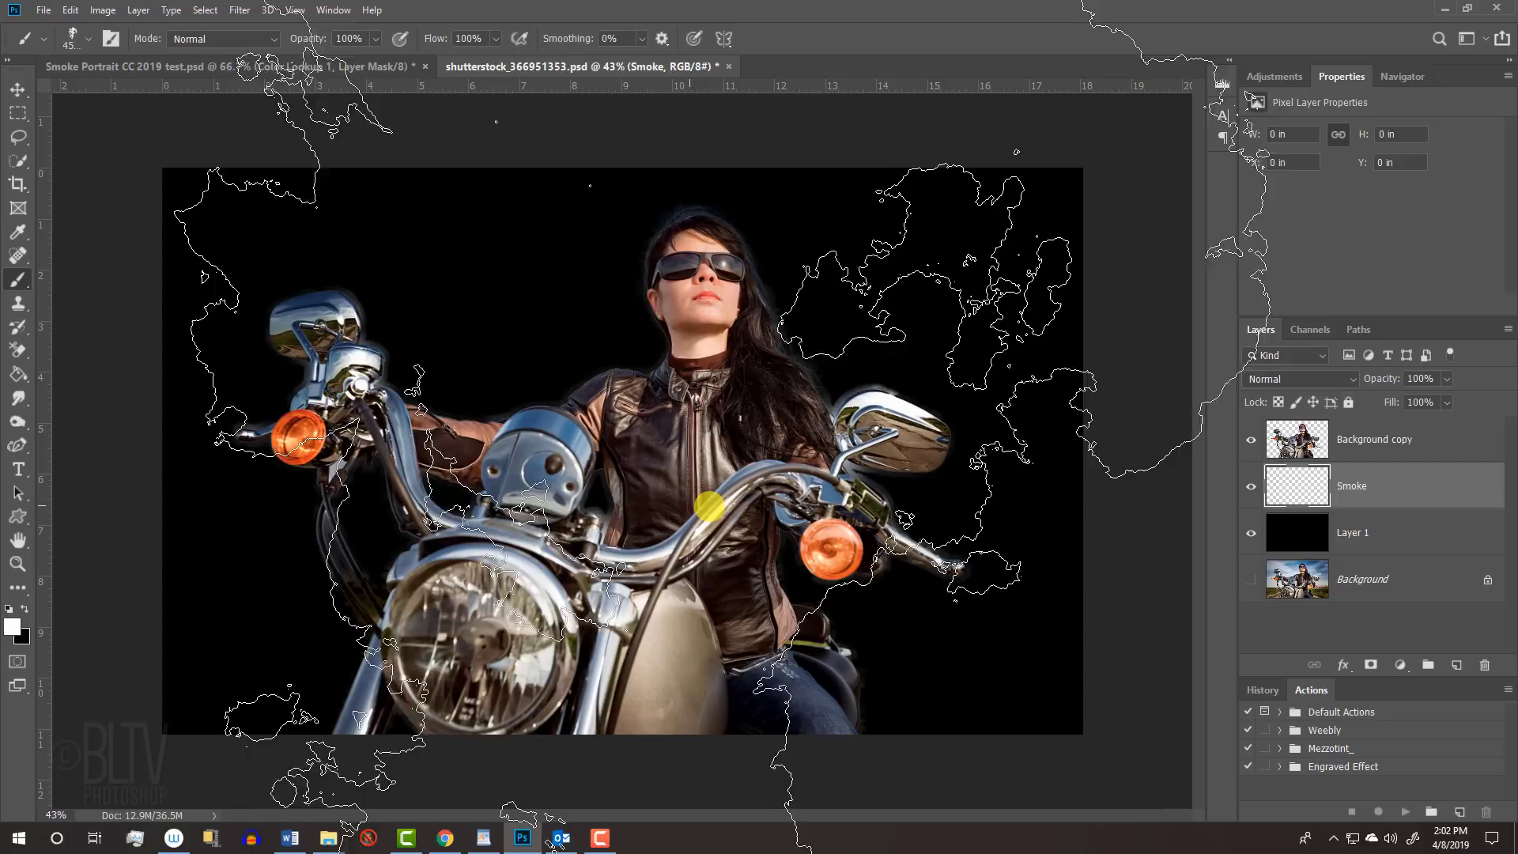
Step: Size the smoke brush to about 50 px and stamp one white cloud across the canvas
{"action": "key", "text": "bracketright"}
{"action": "key", "text": "bracketleft"}
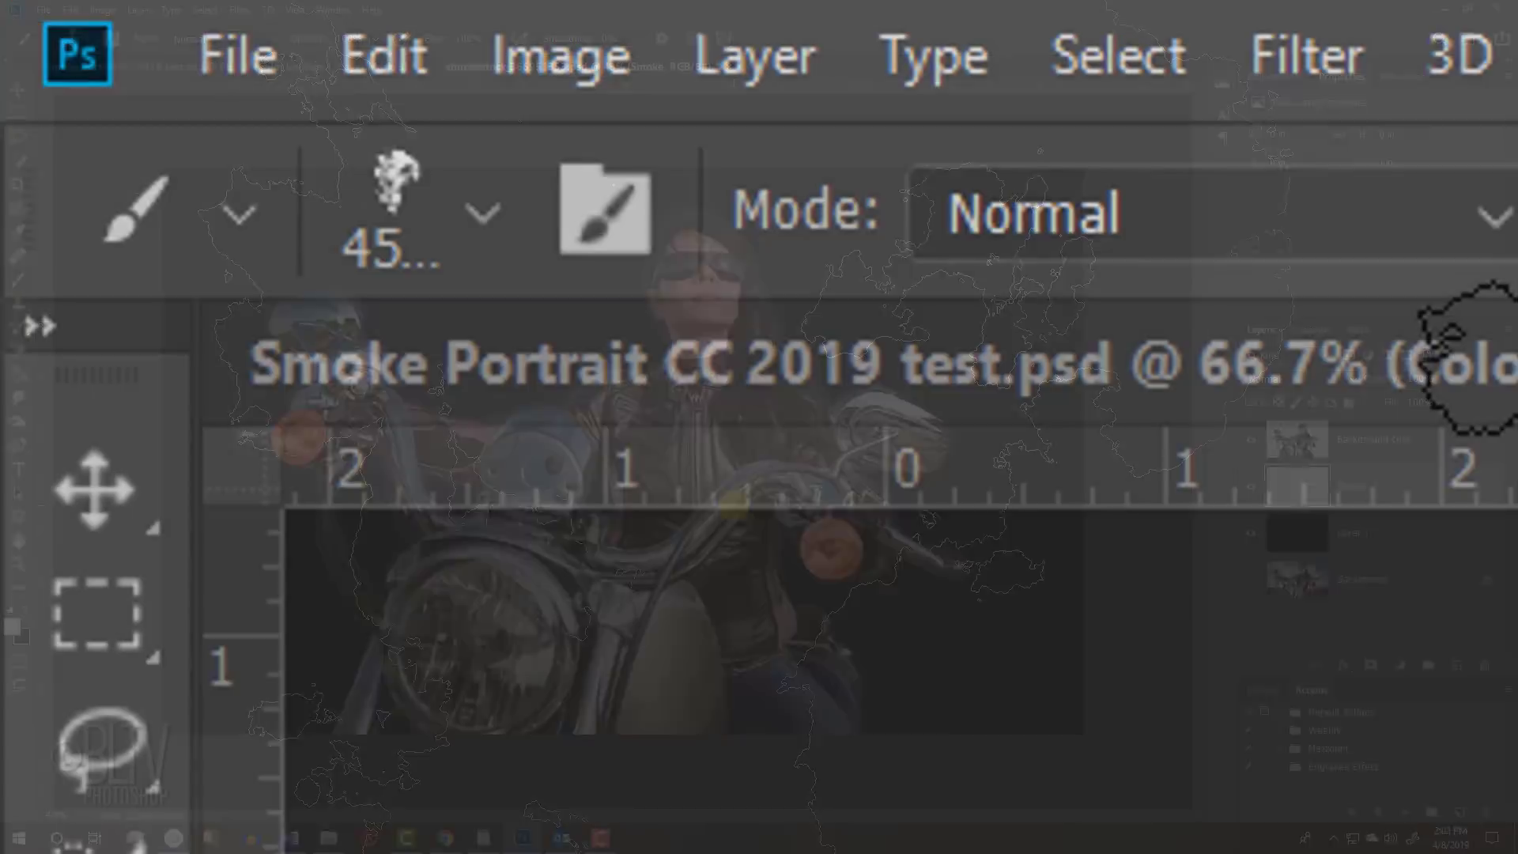
{"action": "key", "text": "bracketright"}
{"action": "key", "text": "bracketright"}
{"action": "key", "text": "bracketright"}
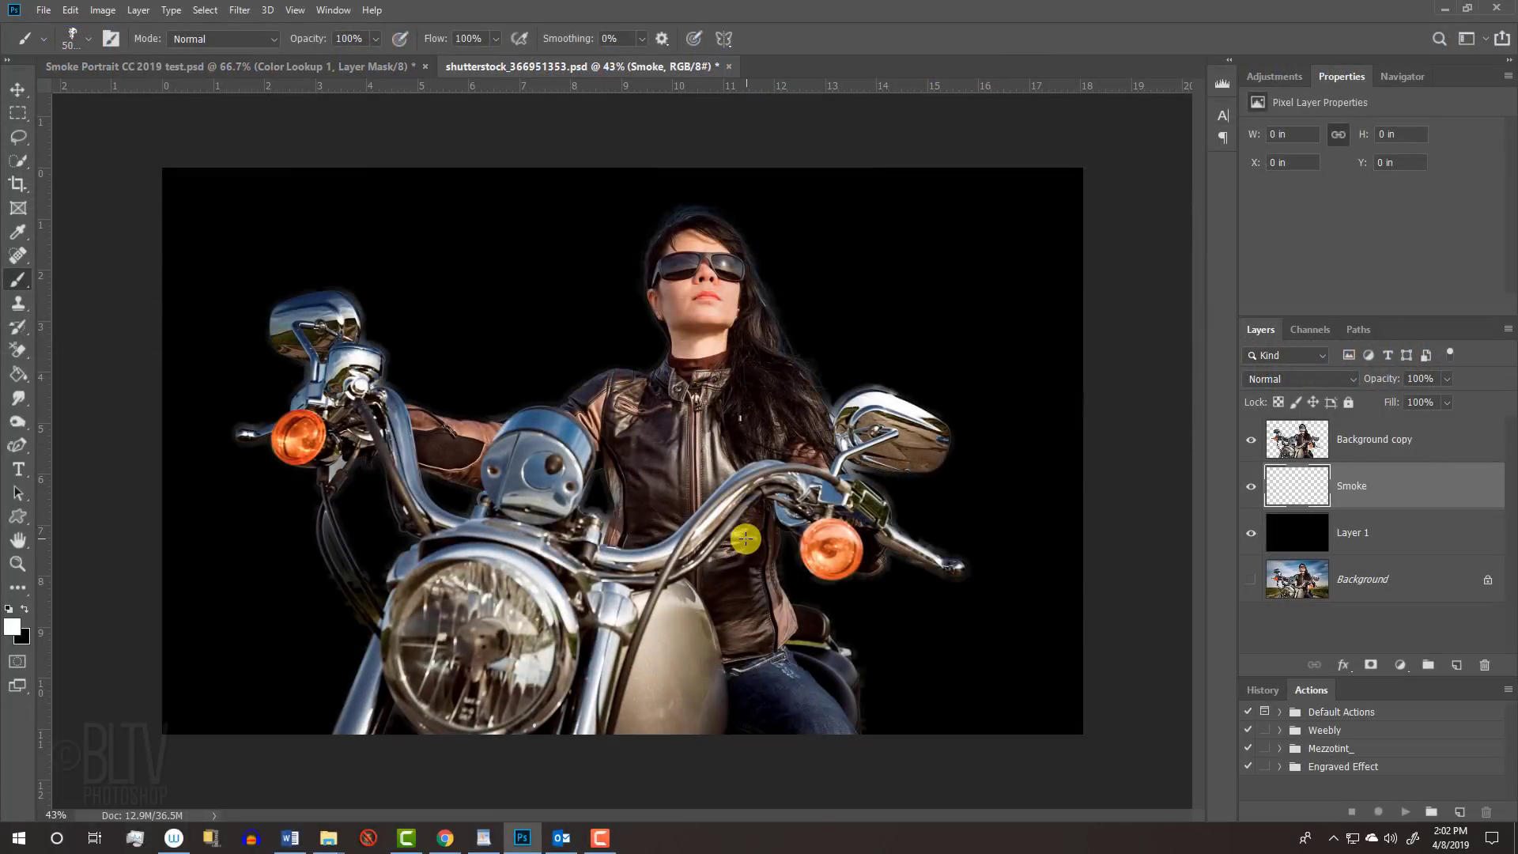
{"action": "left_click", "coordinate": [745, 540]}
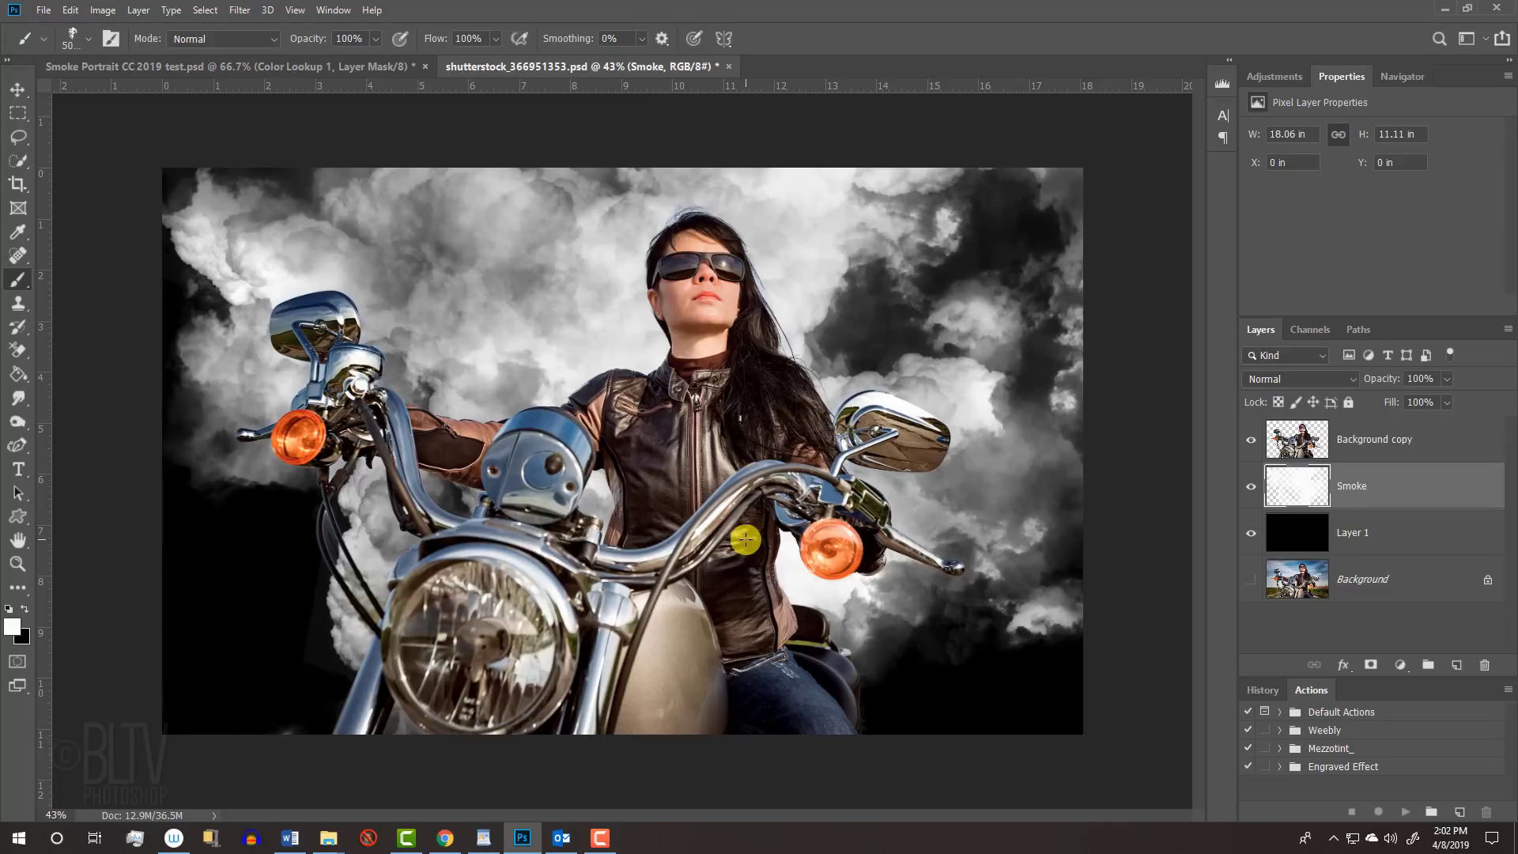
{"action": "key", "text": "ctrl+z"}
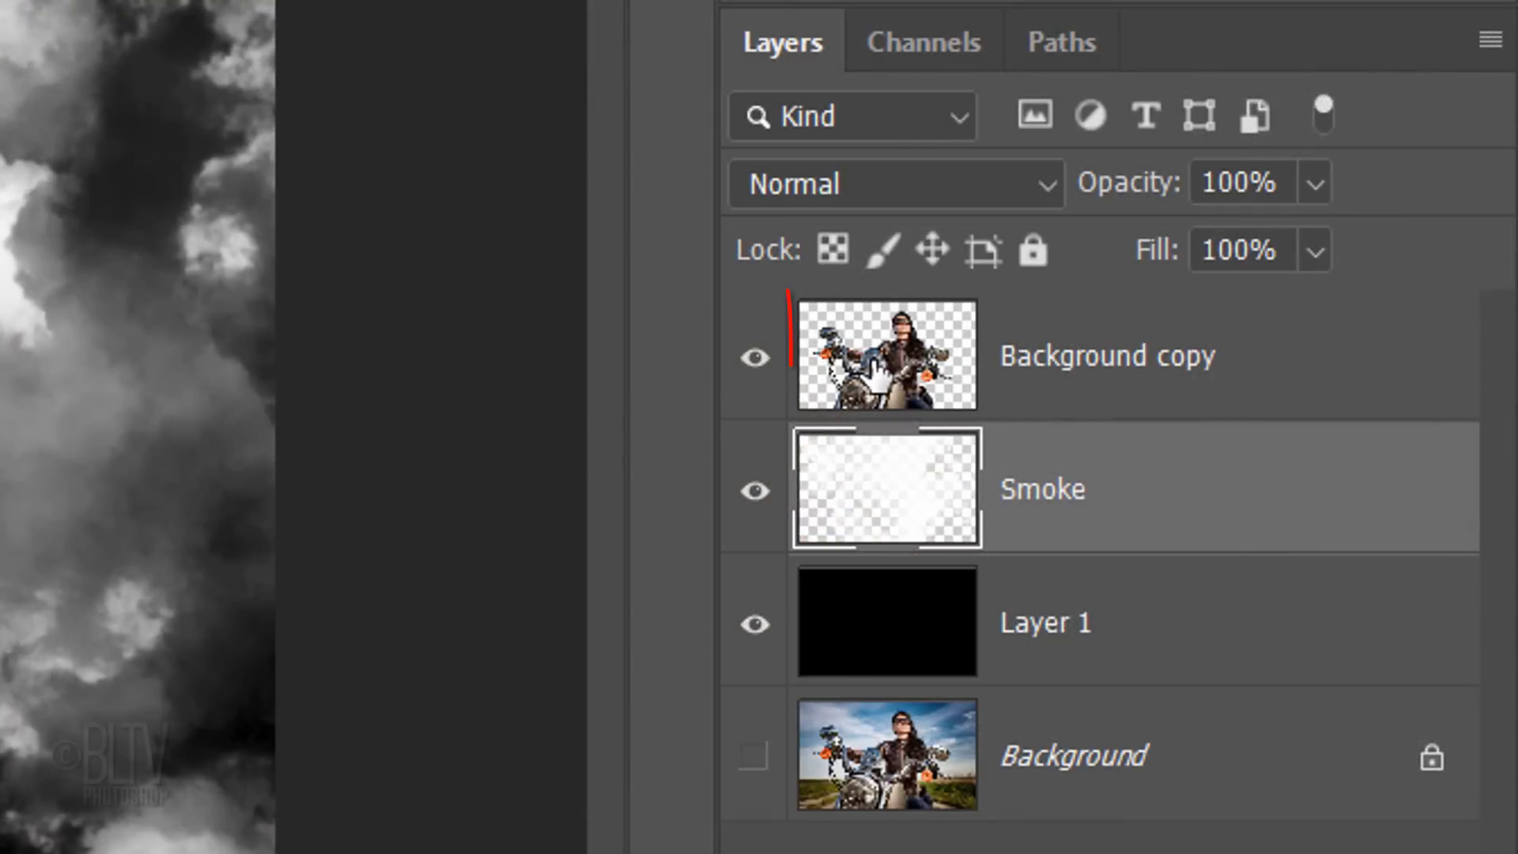
Step: Open Background copy's Blending Options and test the Blend If Underlying Layer sliders
{"action": "double_click", "coordinate": [877, 378]}
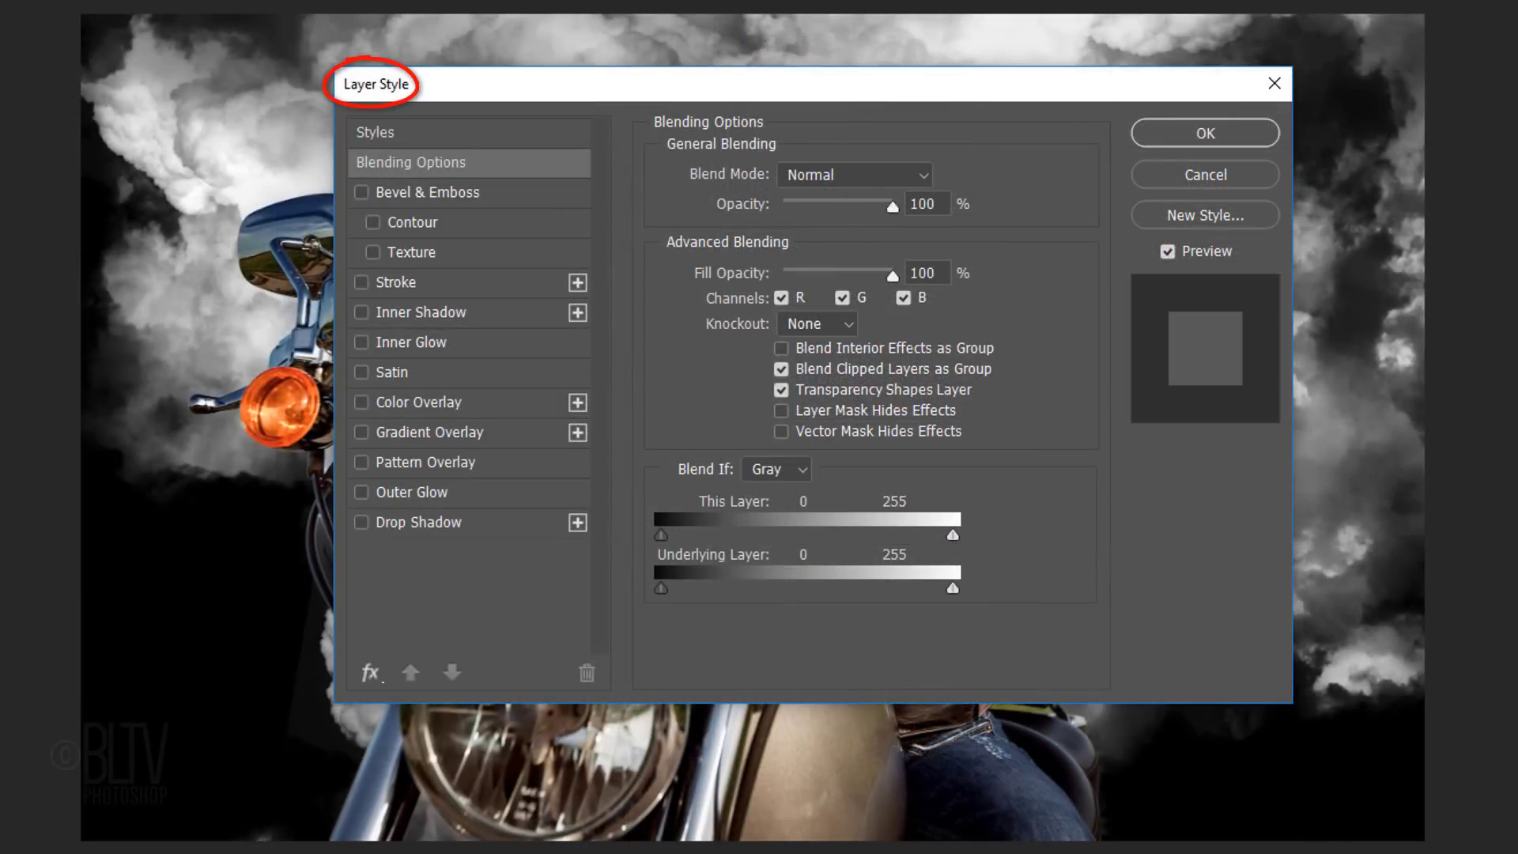
{"action": "left_click_drag", "start_coordinate": [852, 93], "coordinate": [380, 49]}
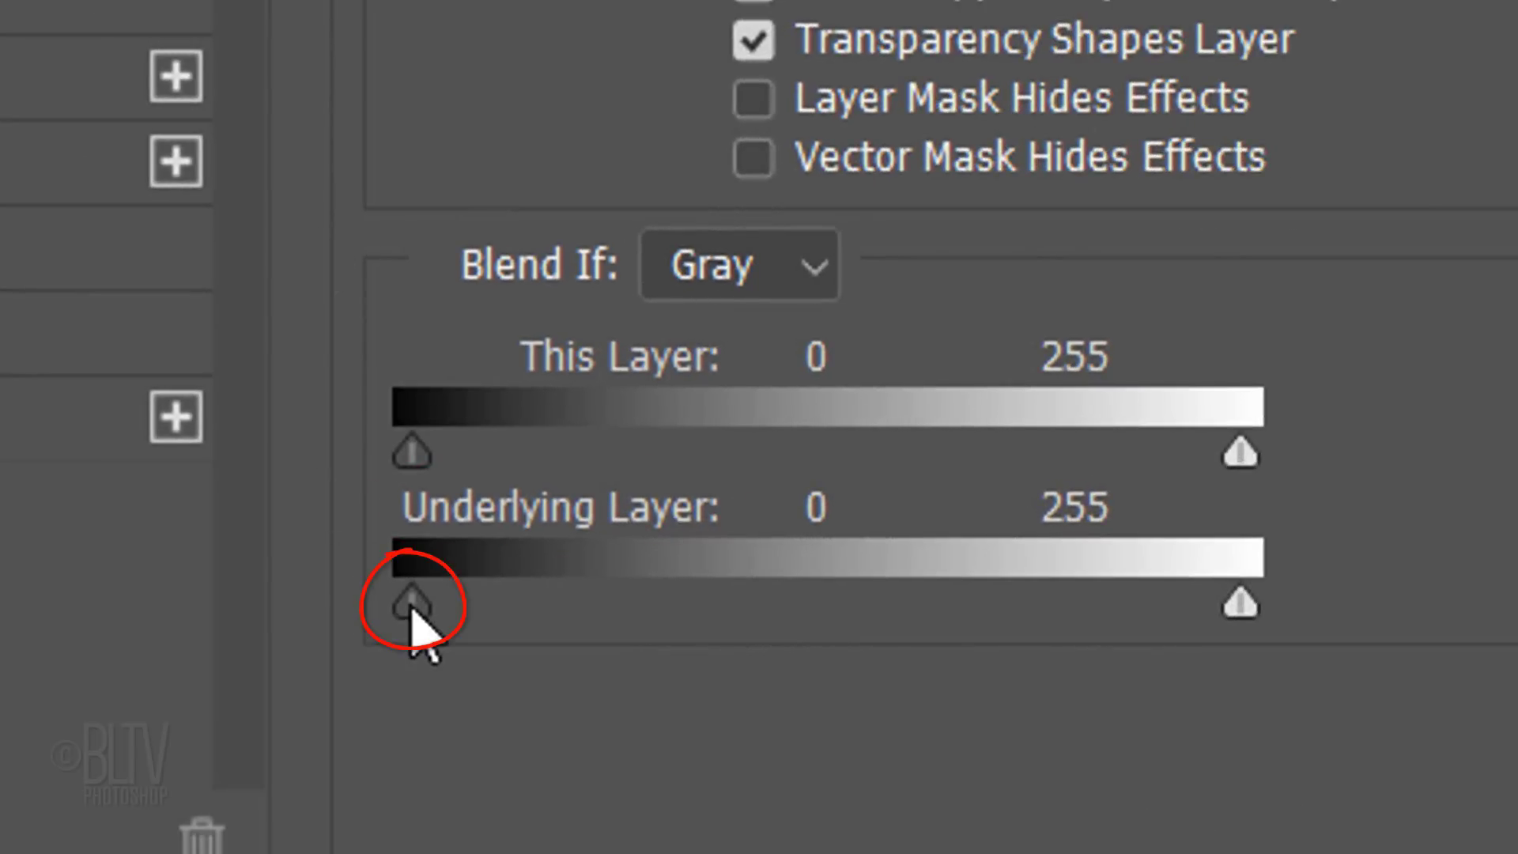
{"action": "left_click_drag", "start_coordinate": [410, 609], "coordinate": [531, 600]}
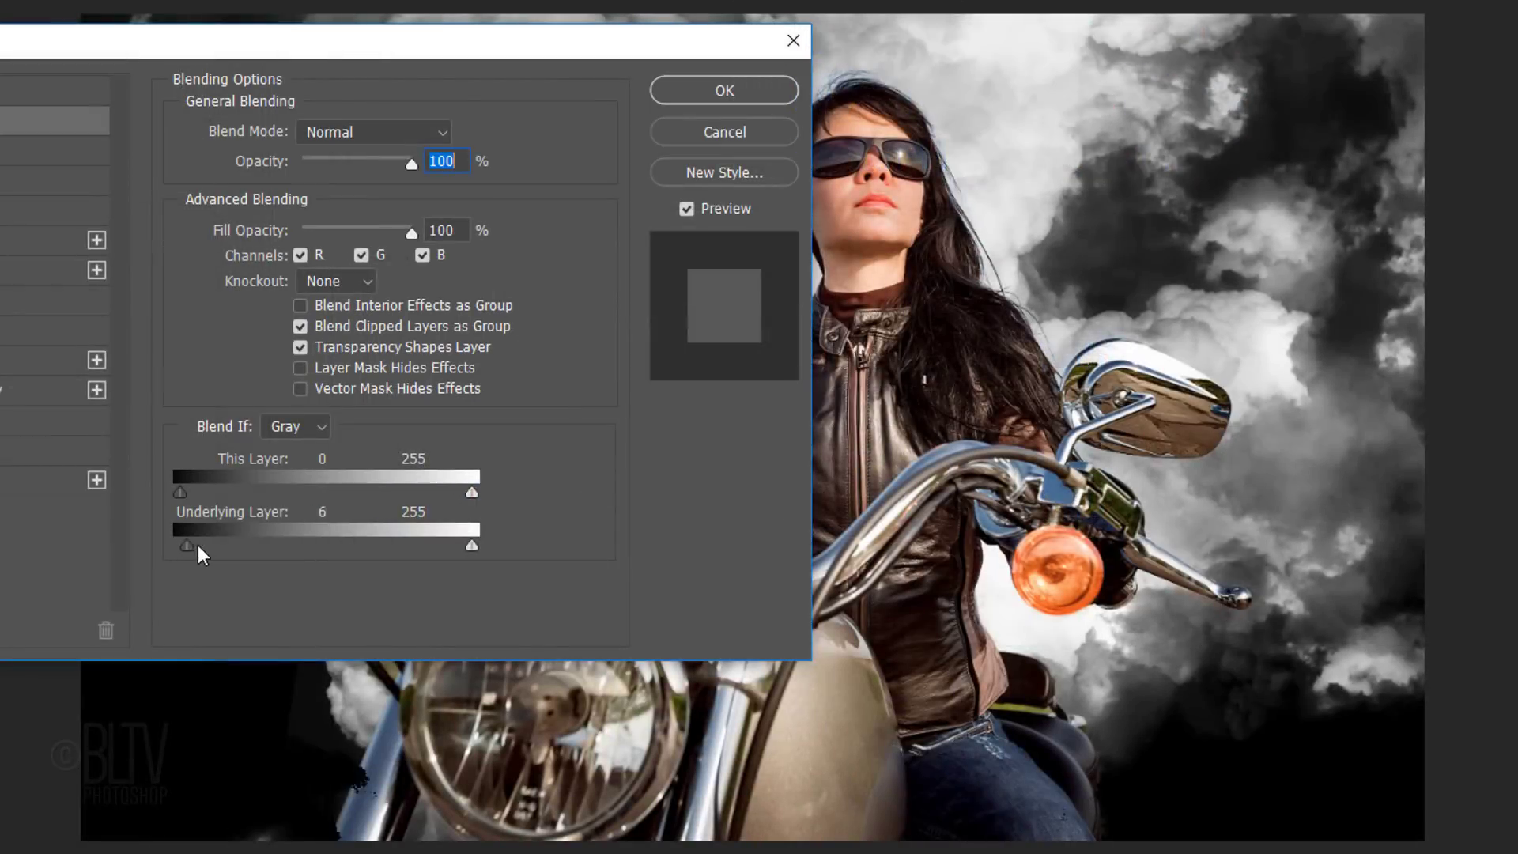
{"action": "left_click_drag", "start_coordinate": [198, 546], "coordinate": [149, 535]}
{"action": "left_click_drag", "start_coordinate": [471, 545], "coordinate": [506, 545]}
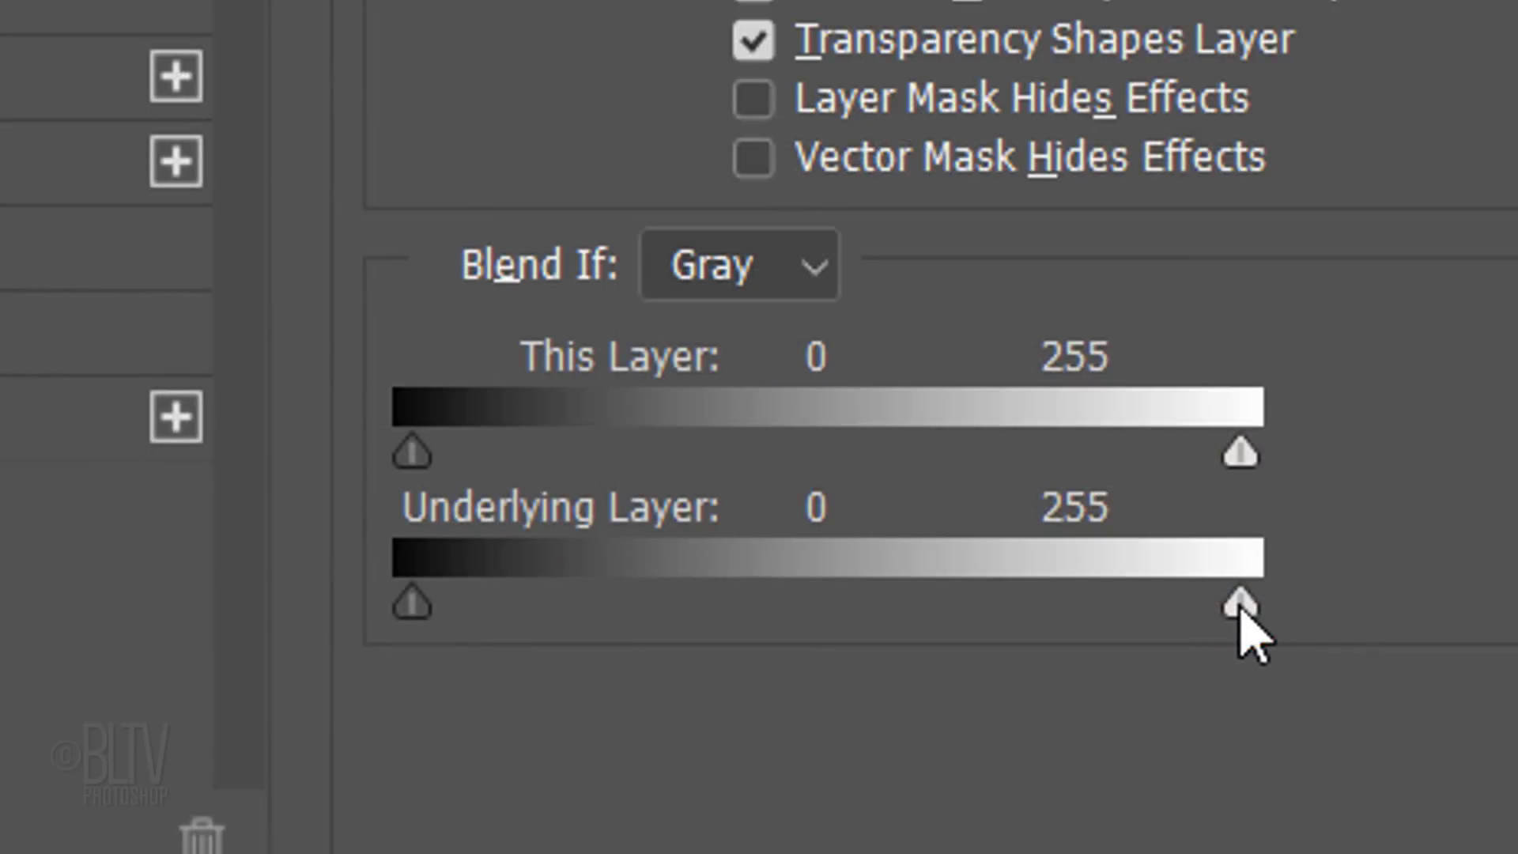
Step: Split the Underlying Layer white slider to 185/255 for a soft smoke transition and apply
{"action": "key", "text": "alt"}
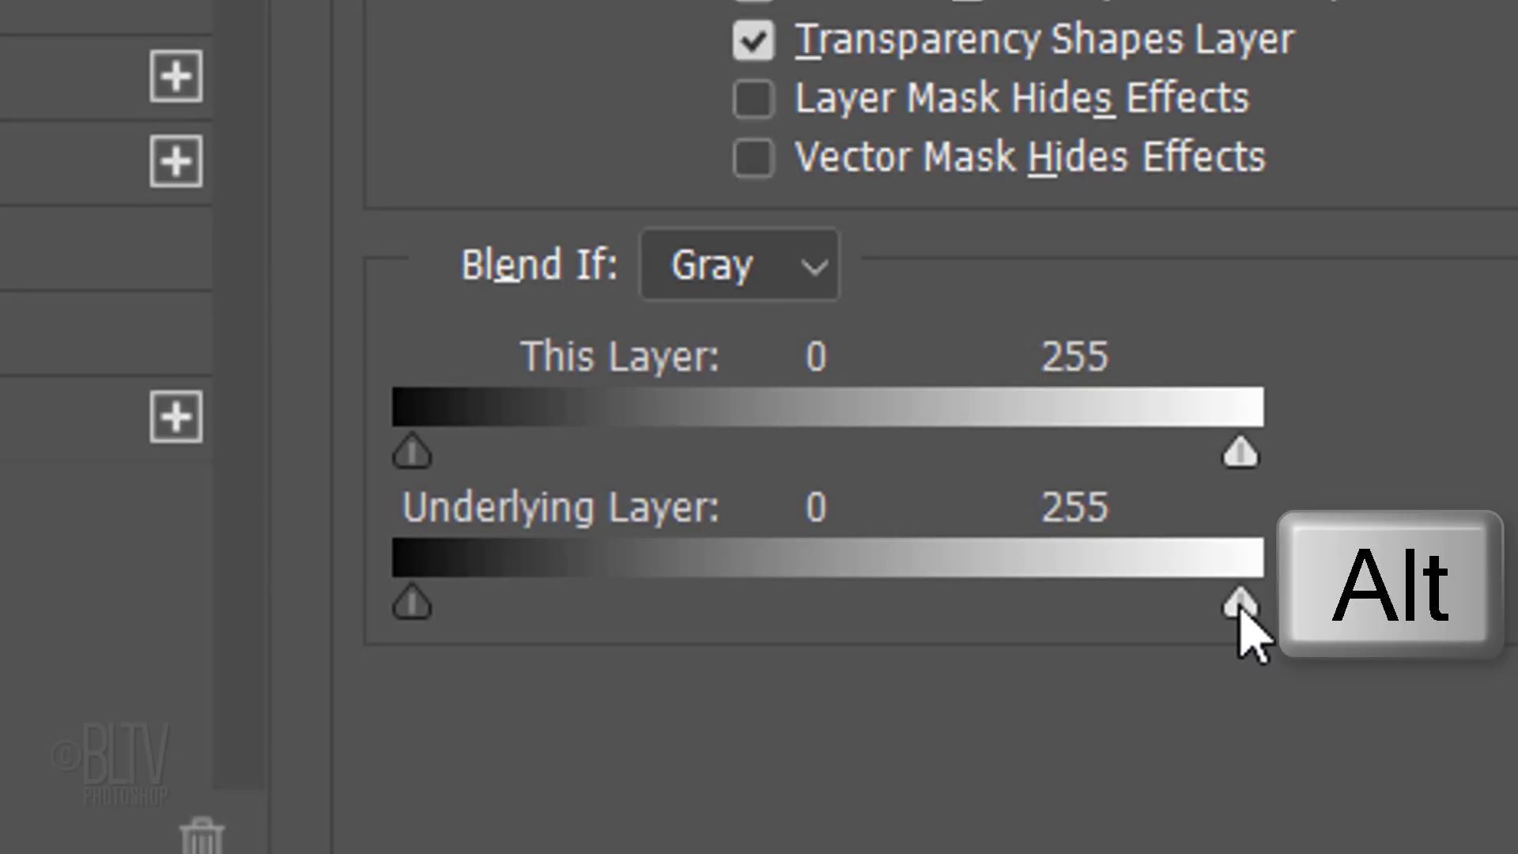
{"action": "left_click_drag", "start_coordinate": [1240, 605], "coordinate": [1230, 607]}
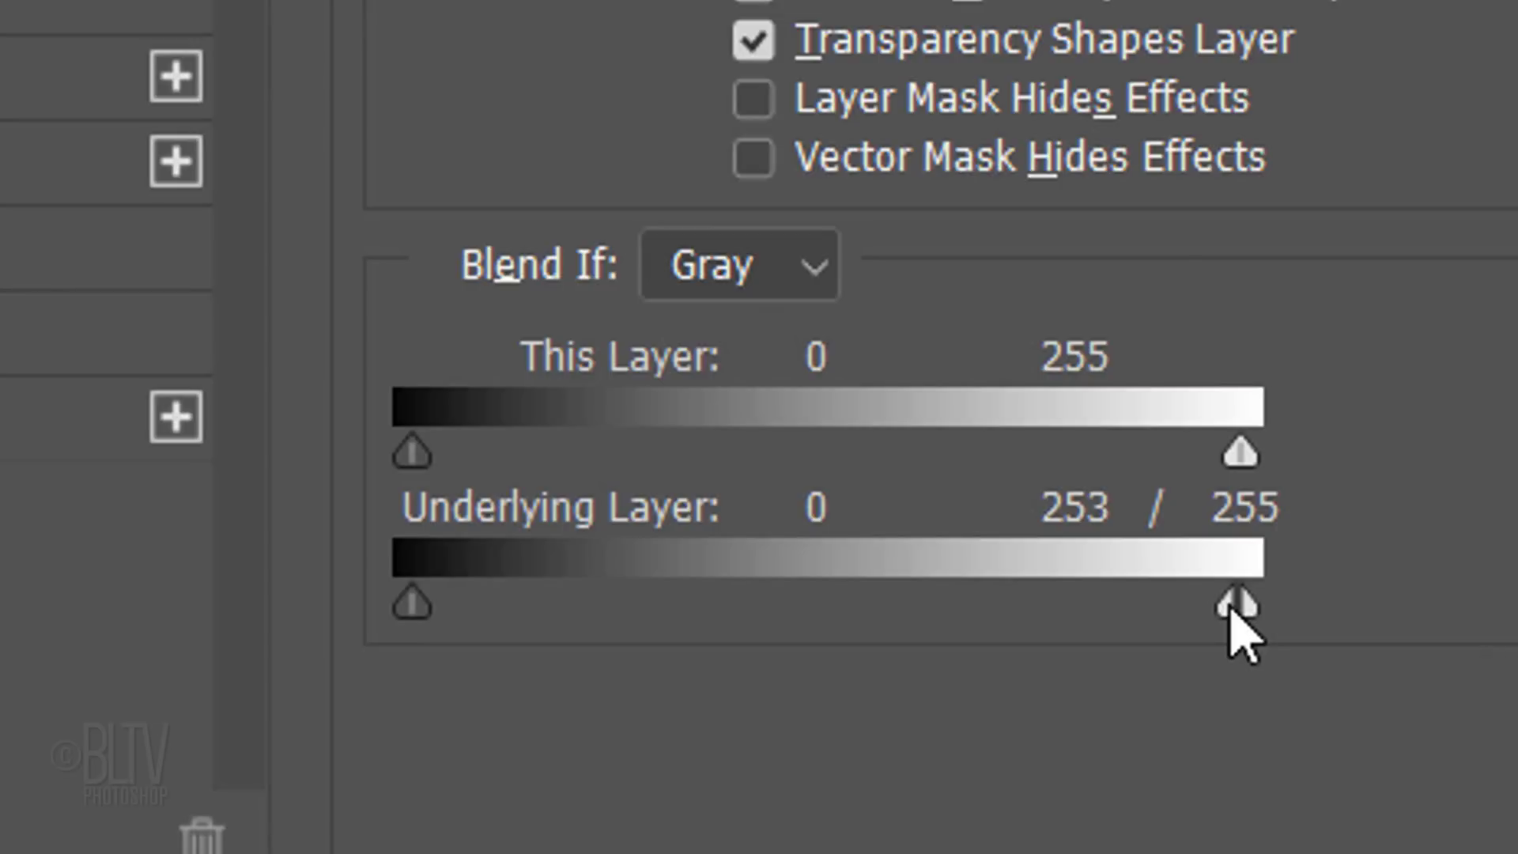
{"action": "left_click_drag", "start_coordinate": [1231, 607], "coordinate": [883, 587]}
{"action": "left_click_drag", "start_coordinate": [882, 587], "coordinate": [740, 589]}
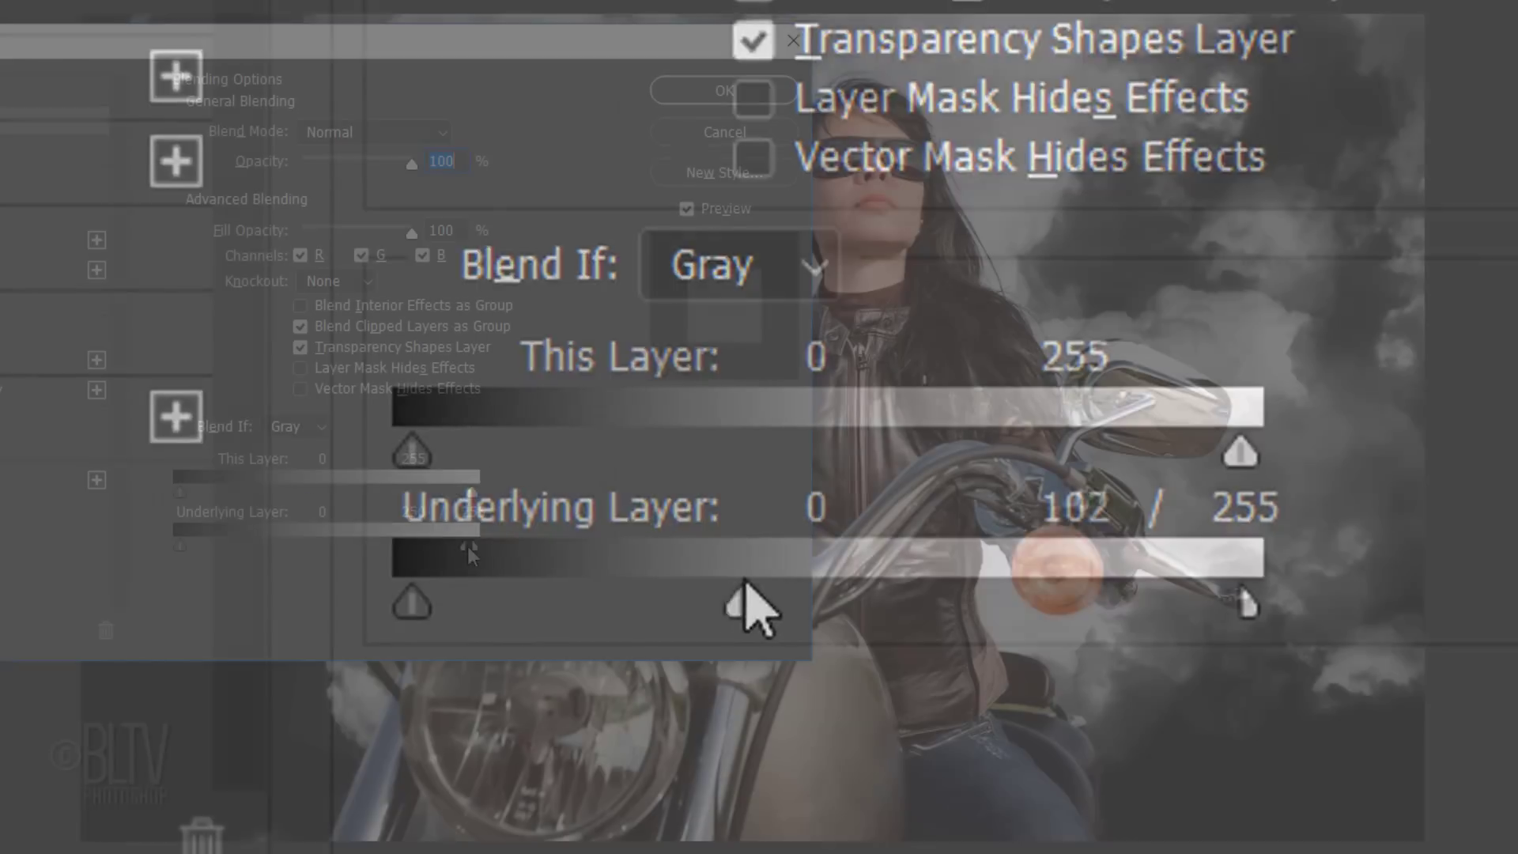
{"action": "left_click_drag", "start_coordinate": [467, 546], "coordinate": [391, 547]}
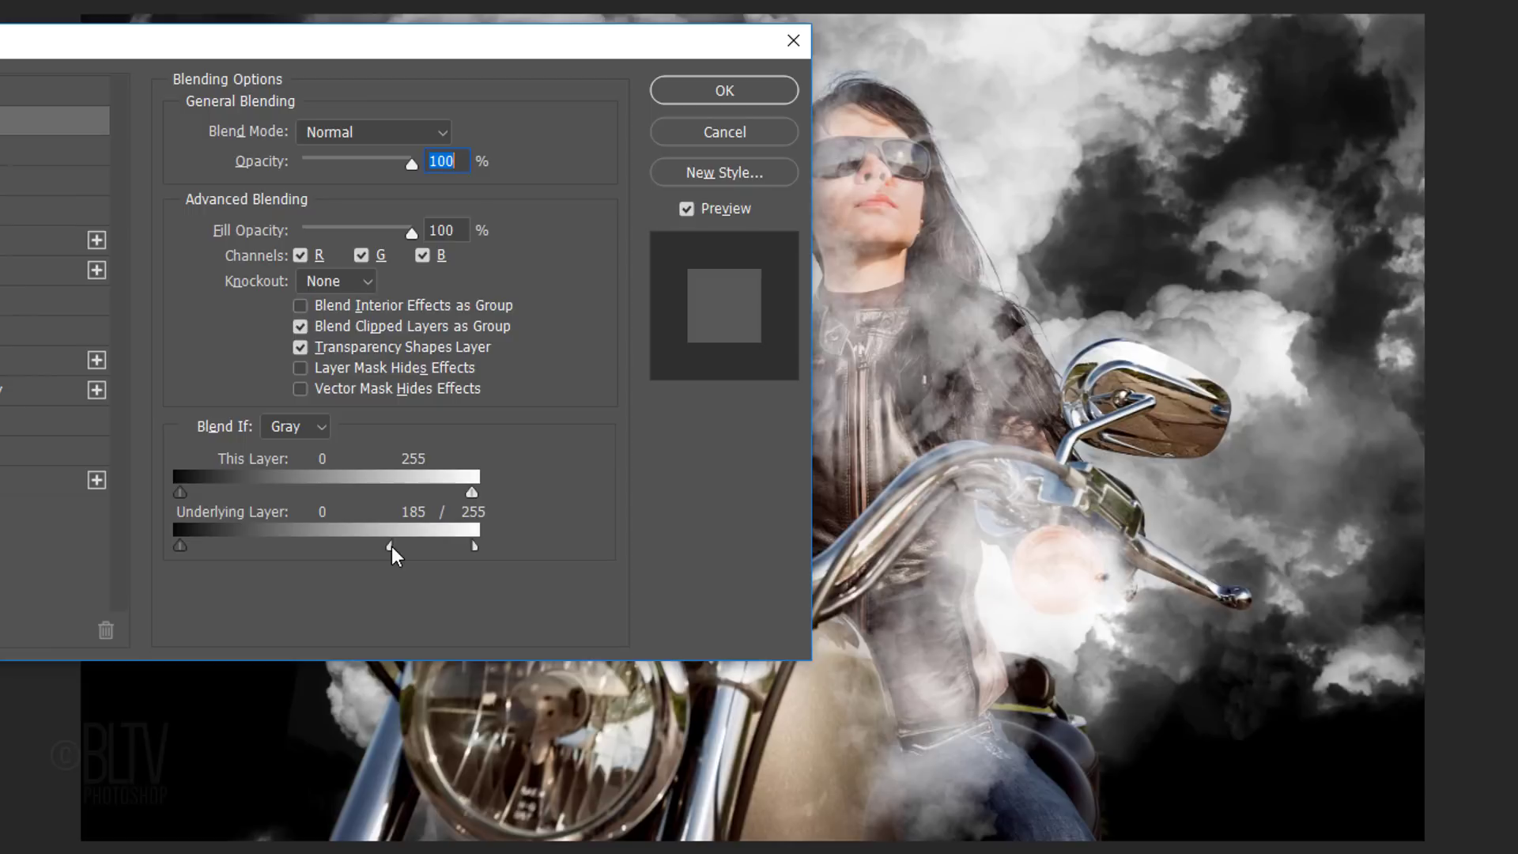
{"action": "left_click", "coordinate": [728, 94]}
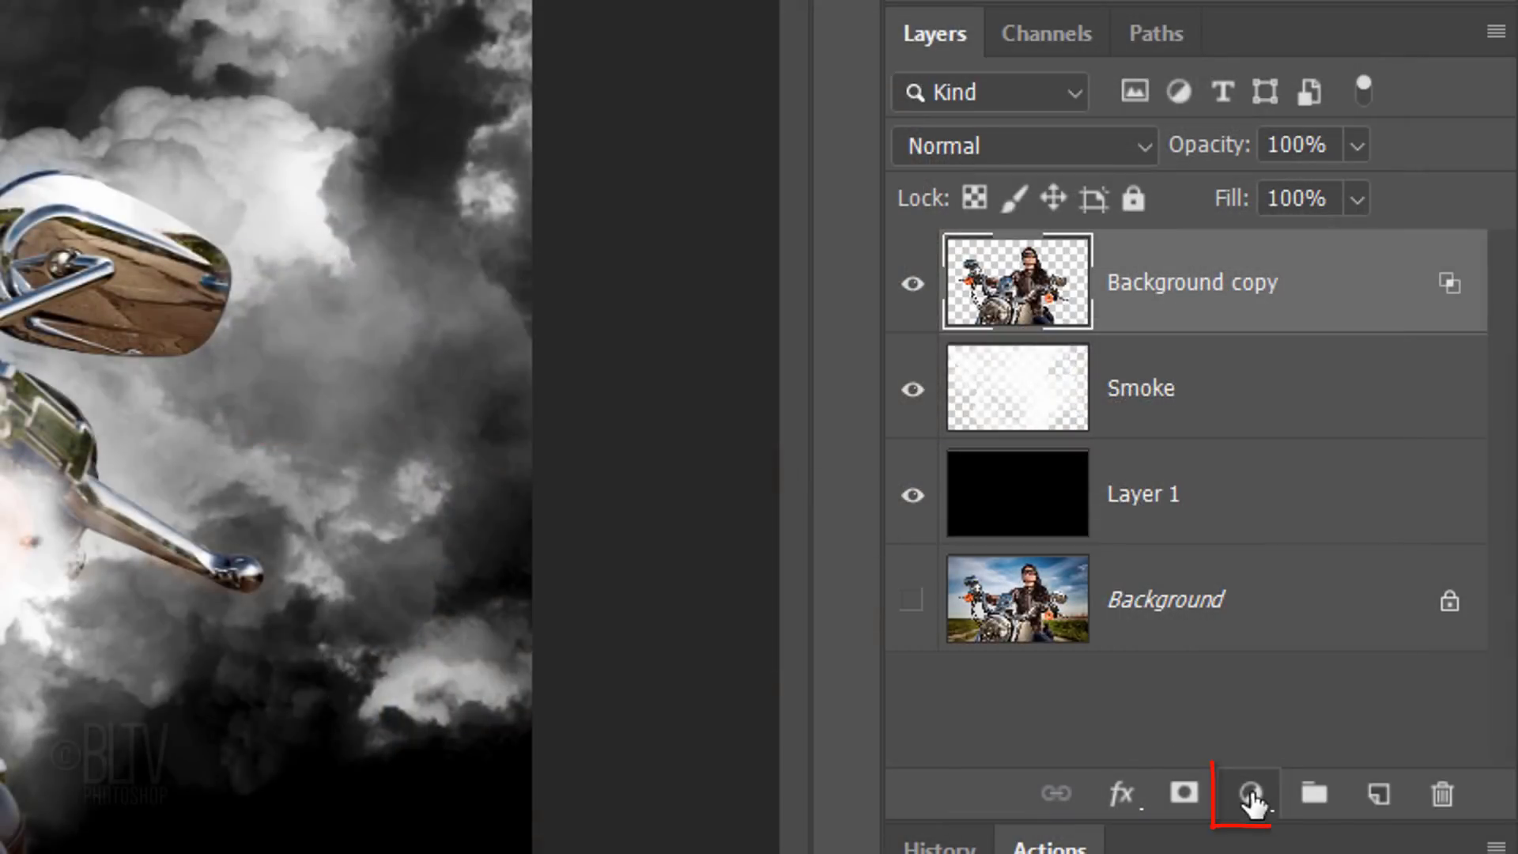
Step: Add a Color Lookup layer using LateSunset.3DL and lower its opacity to 79%
{"action": "left_click", "coordinate": [1250, 803]}
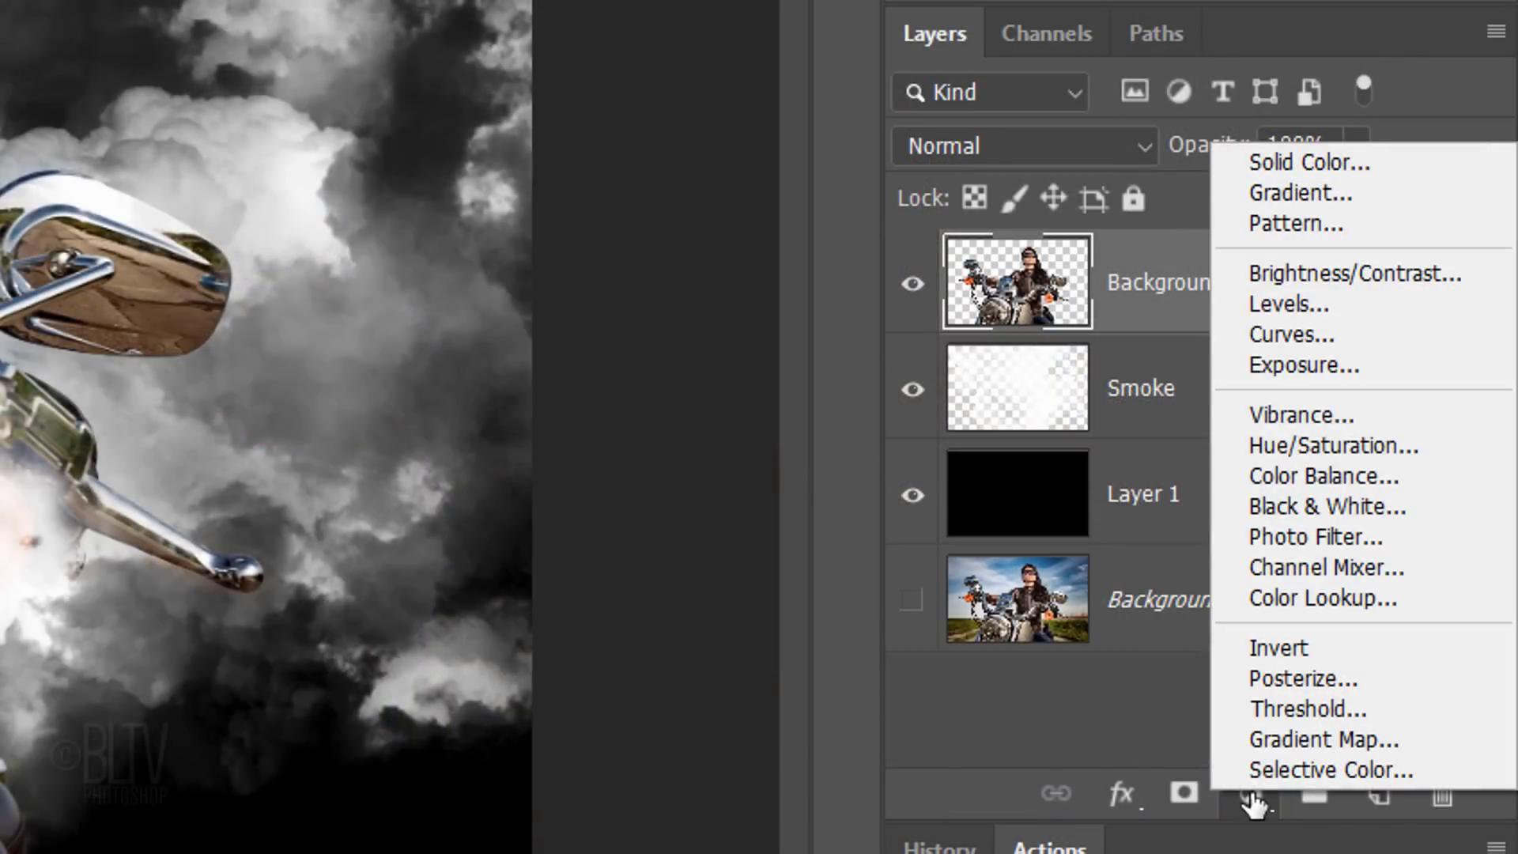
{"action": "left_click", "coordinate": [1313, 599]}
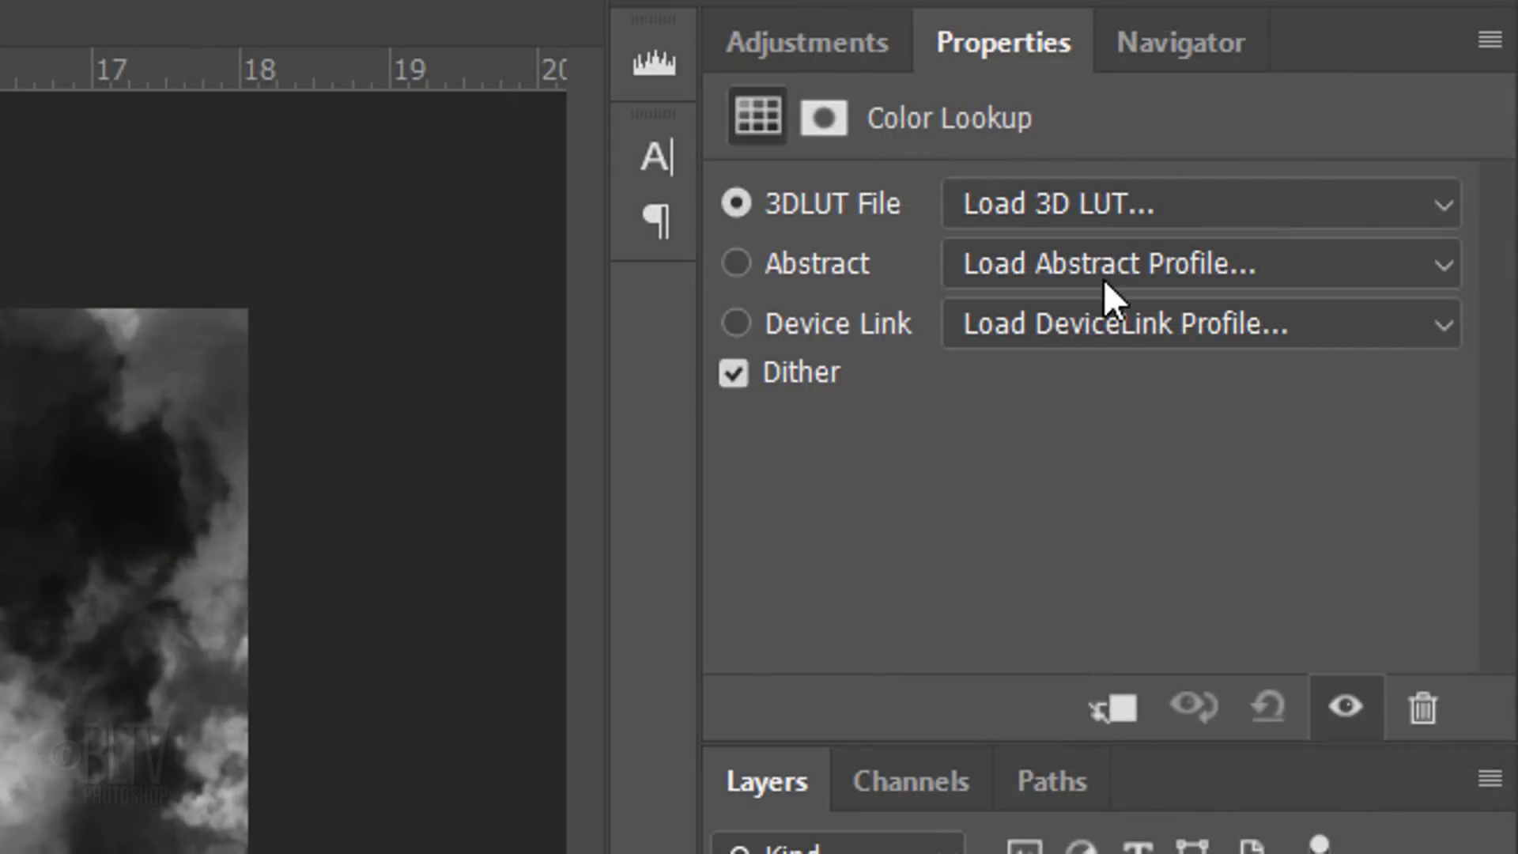
{"action": "left_click", "coordinate": [1091, 207]}
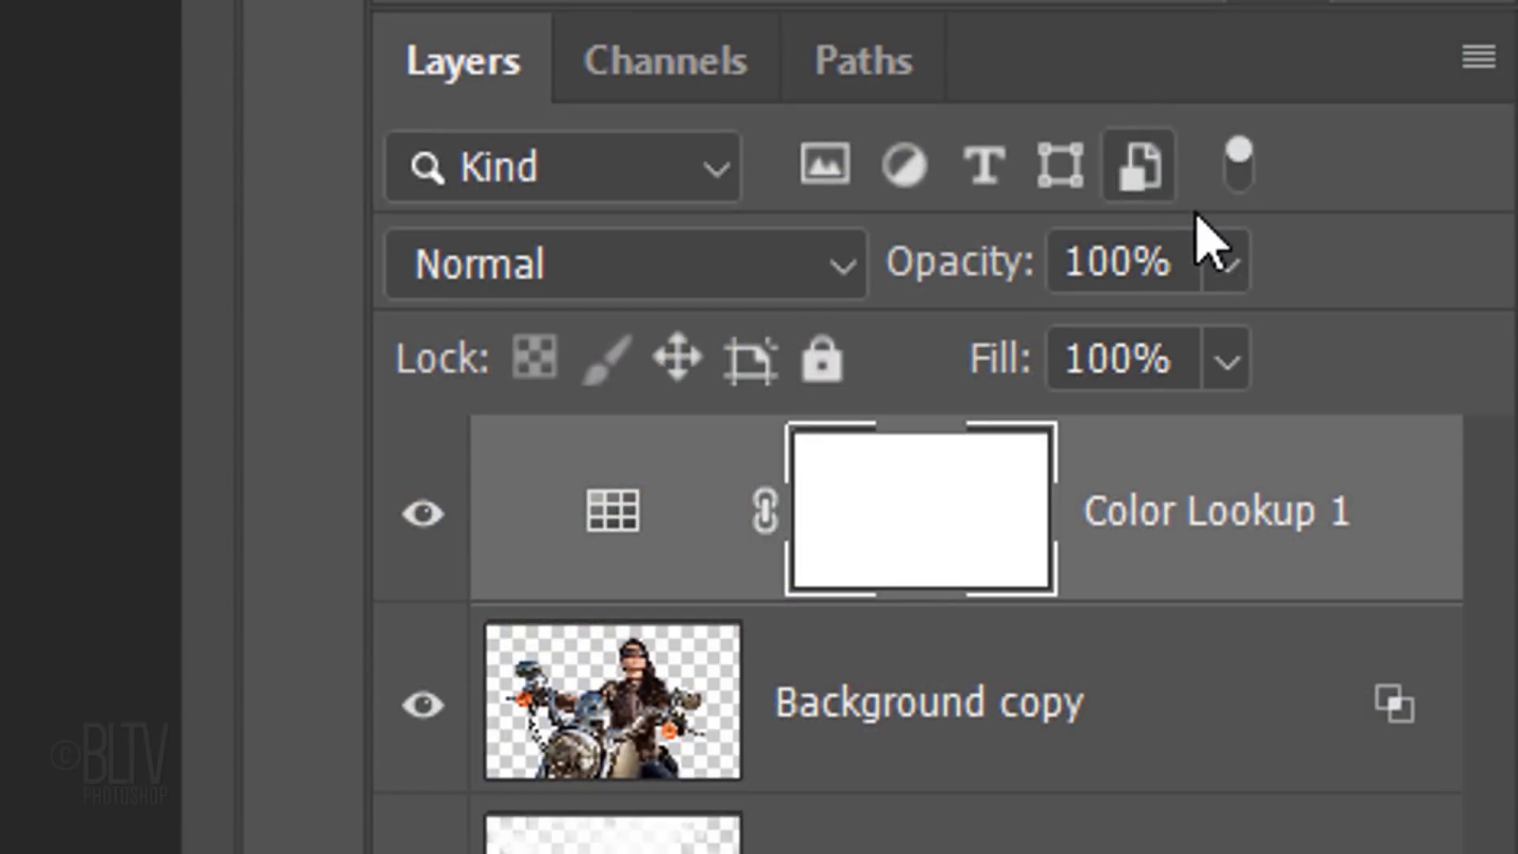
{"action": "left_click_drag", "start_coordinate": [1226, 262], "coordinate": [1174, 363]}
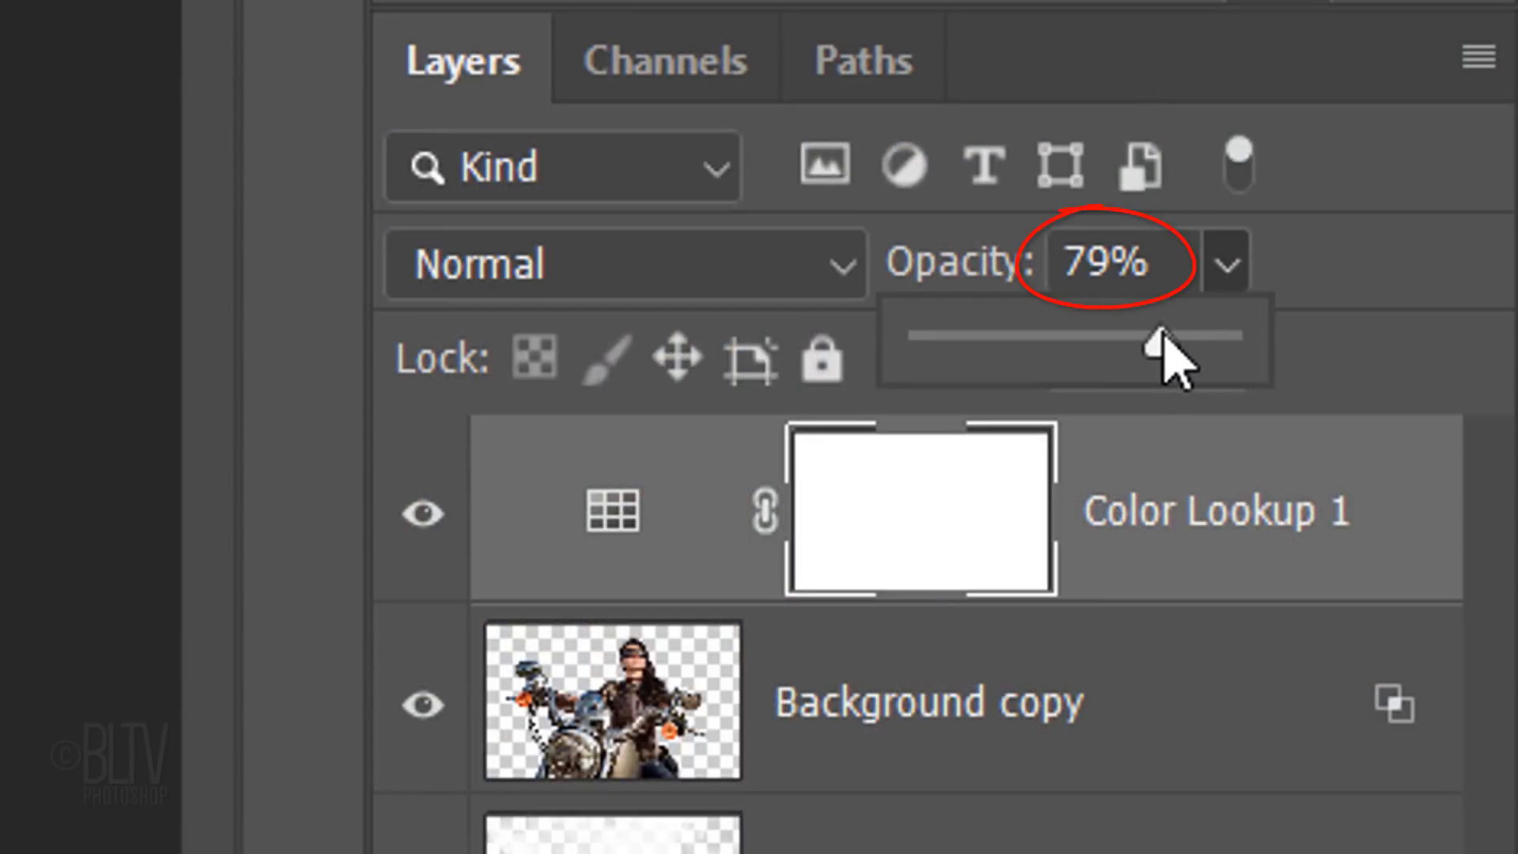